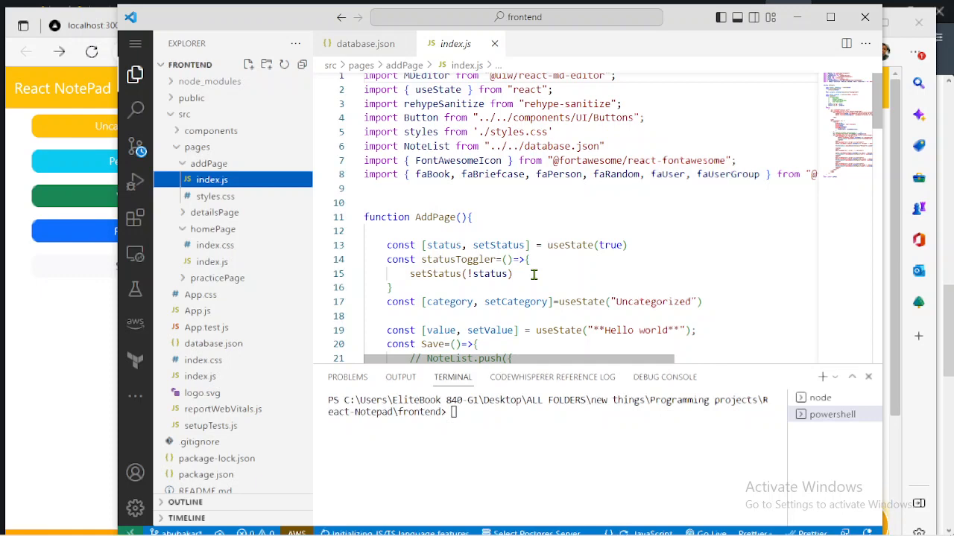
# - Scroll through the AddPage component code in the addPage index.js file
pyautogui.scroll(-3, 623, 298)
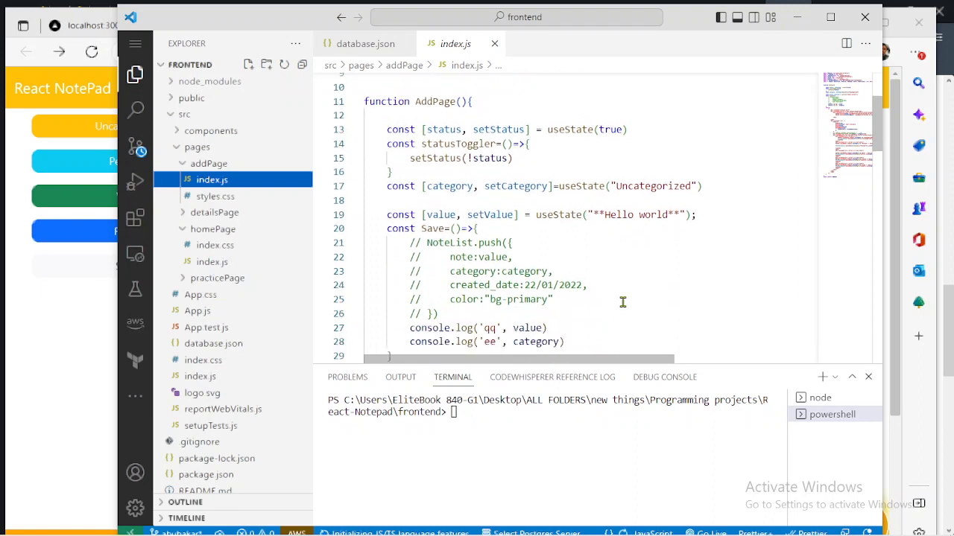
pyautogui.scroll(-1, 623, 302)
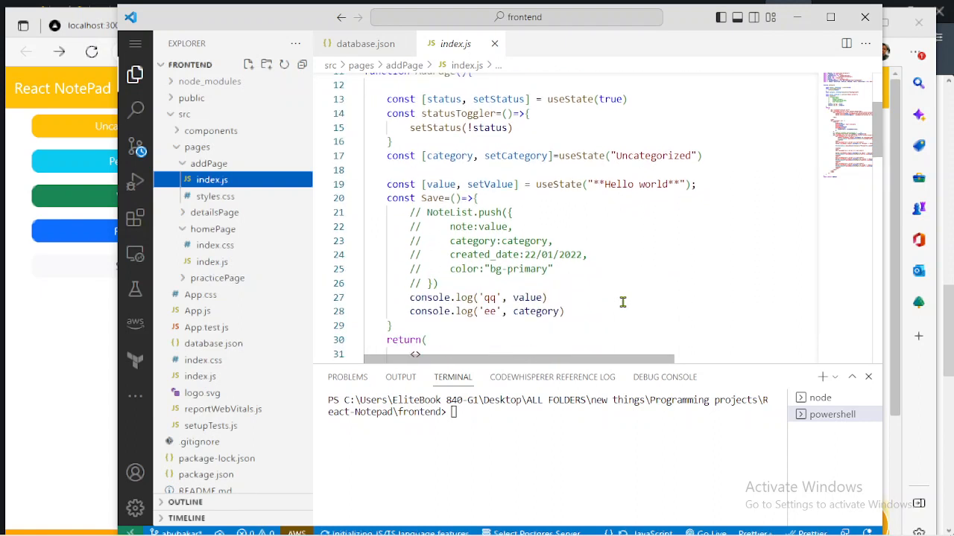
pyautogui.scroll(-10, 623, 302)
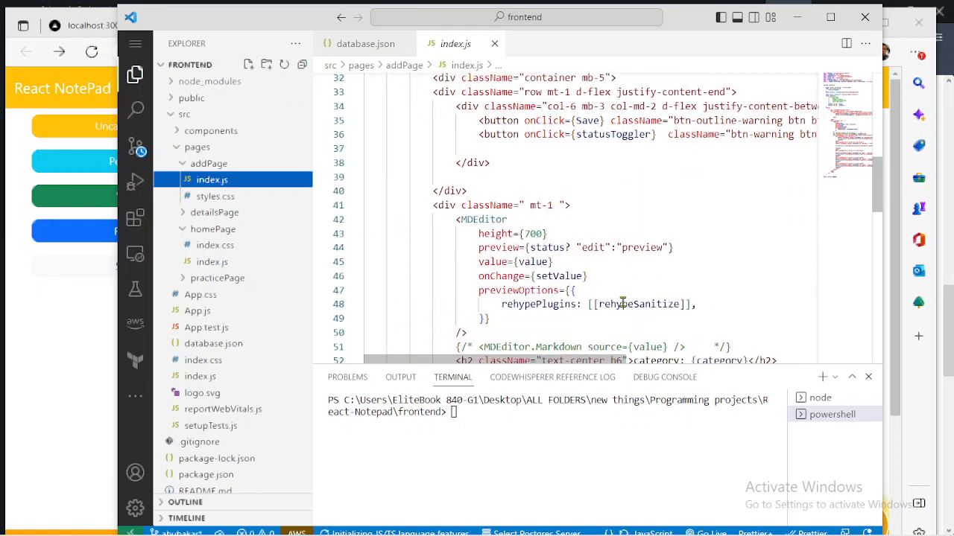
pyautogui.scroll(7, 623, 302)
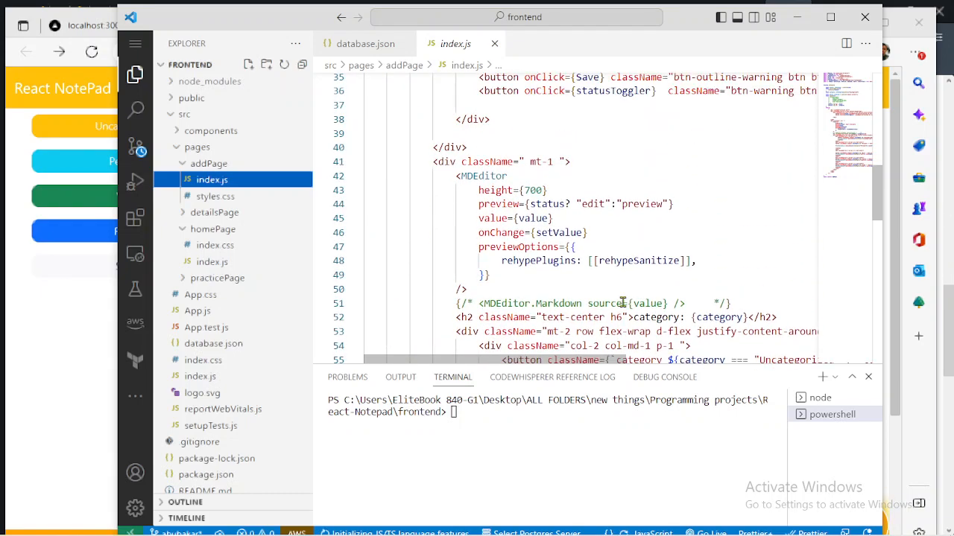
pyautogui.scroll(4, 623, 301)
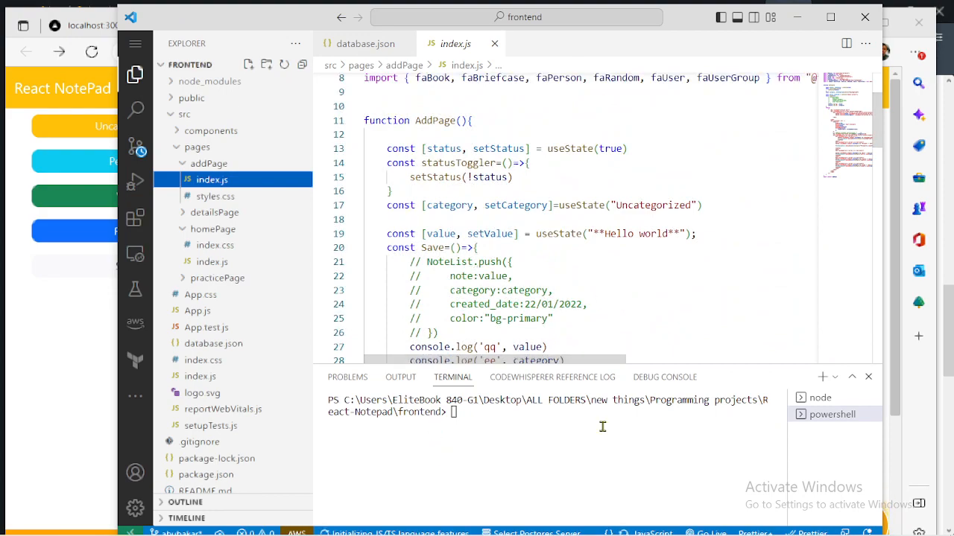
# - Switch to the browser and scroll through the notes list of the React NotePad app
pyautogui.click(62, 373)
pyautogui.scroll(-3, 266, 379)
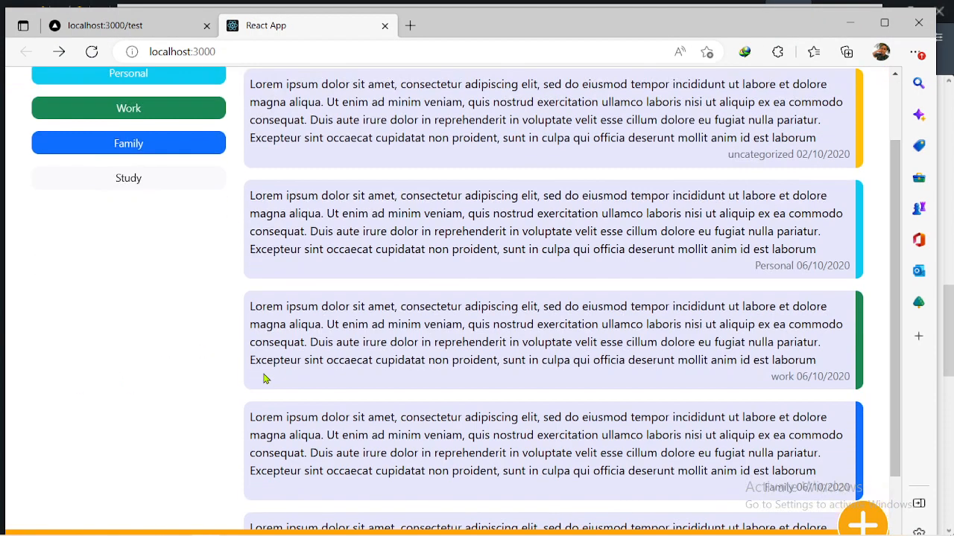
pyautogui.scroll(3, 261, 378)
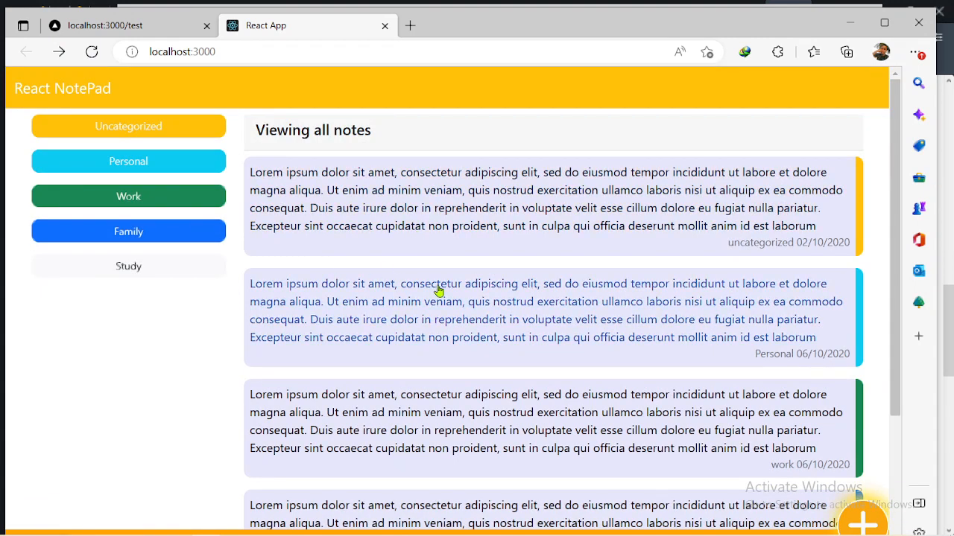
pyautogui.scroll(-1, 437, 292)
pyautogui.scroll(1, 438, 291)
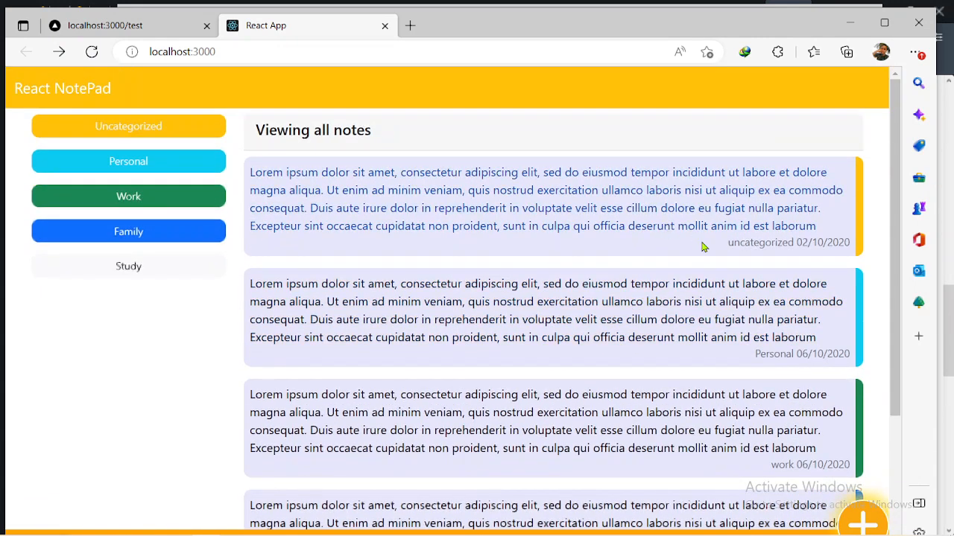
pyautogui.scroll(-2, 703, 246)
pyautogui.scroll(2, 702, 246)
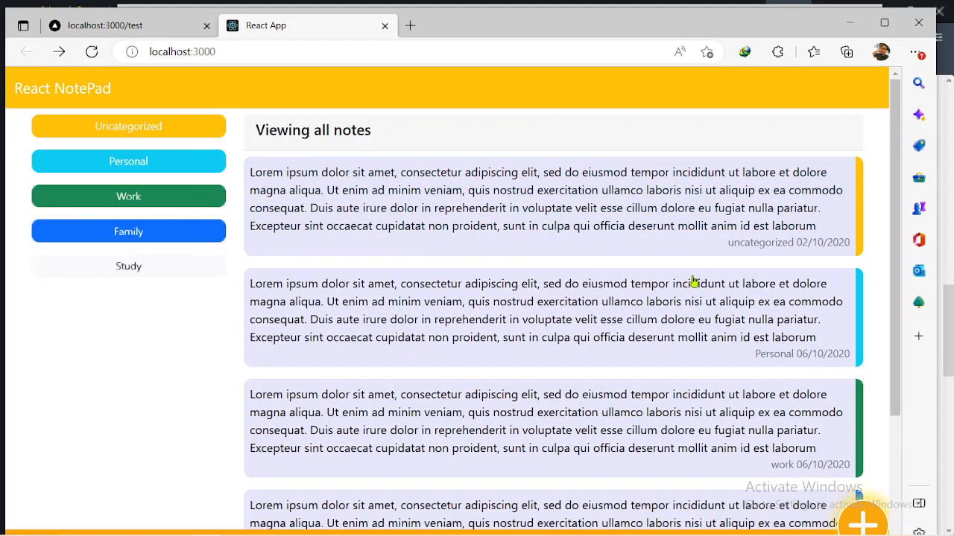
pyautogui.scroll(-1, 692, 277)
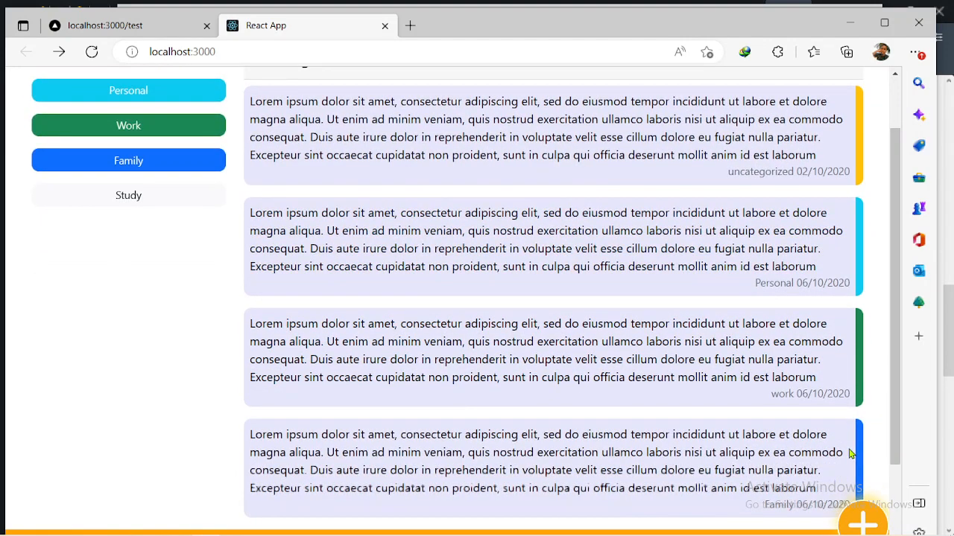
# - Open the add-note page, look over the editor, and toggle it into Preview mode and back to Edit
pyautogui.click(861, 519)
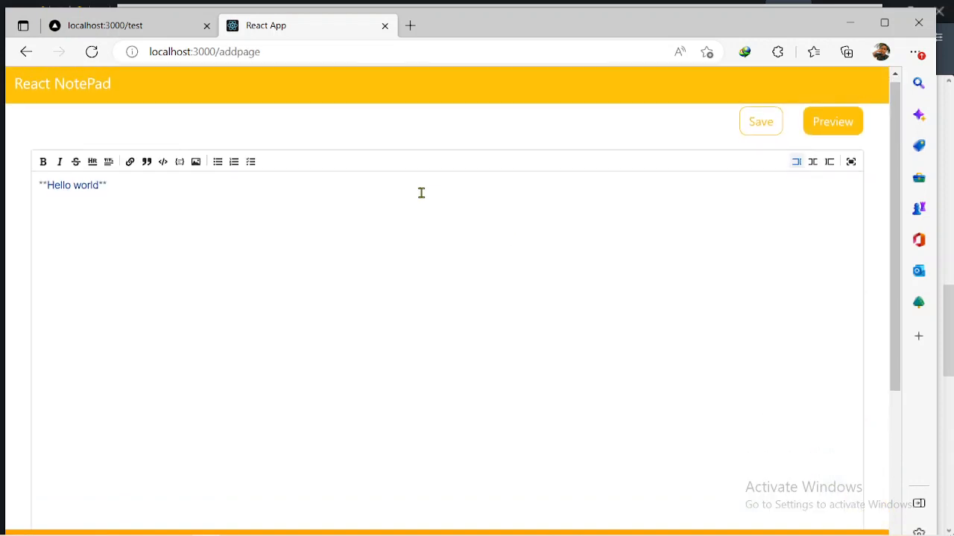
pyautogui.scroll(-1, 421, 193)
pyautogui.scroll(1, 421, 193)
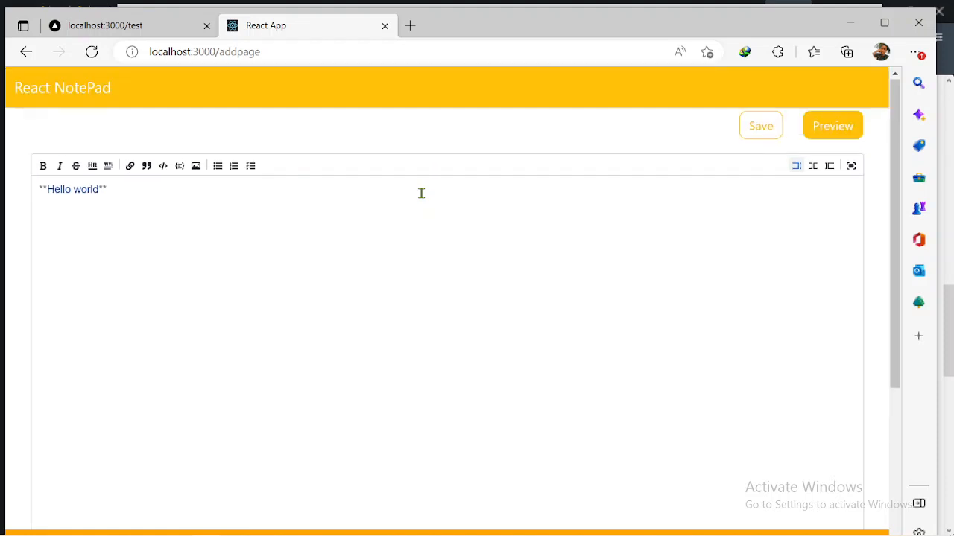
pyautogui.scroll(-5, 318, 415)
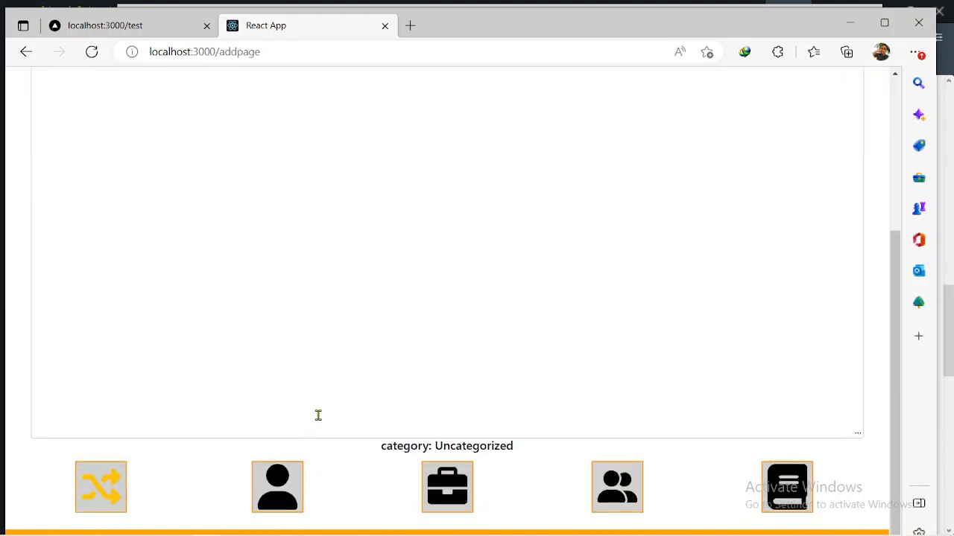
pyautogui.scroll(5, 319, 415)
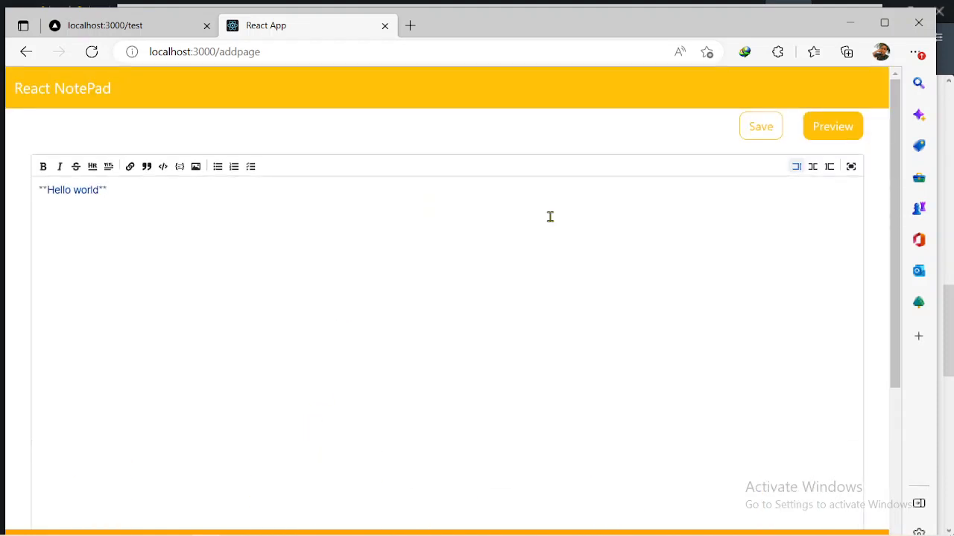
pyautogui.click(824, 138)
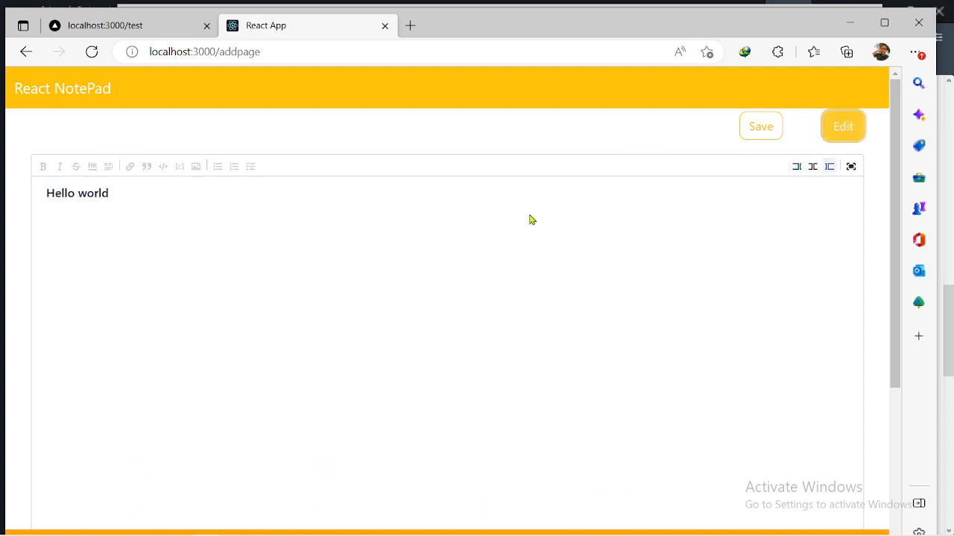
pyautogui.click(844, 126)
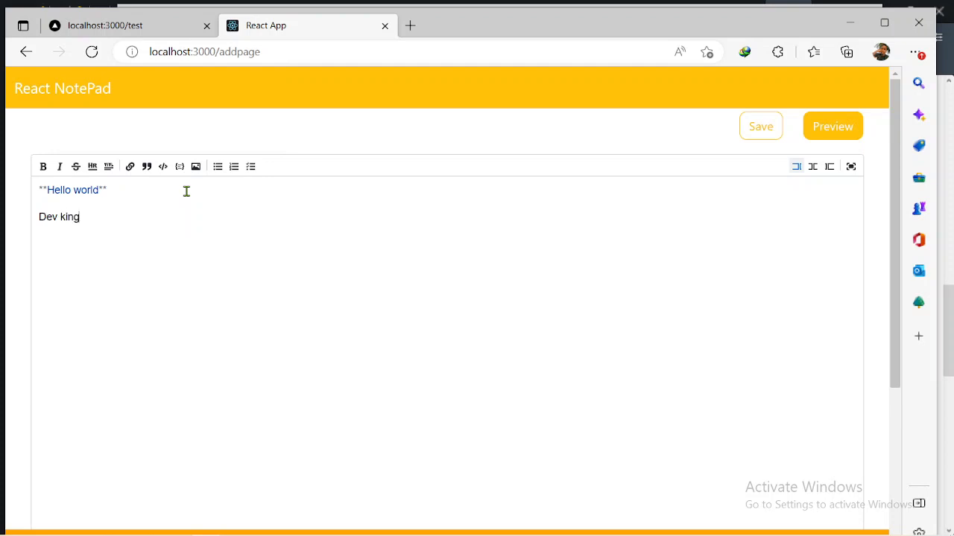
# - Italicize the "Dev king" line in the note editor and switch the note to preview
pyautogui.moveTo(75, 217); pyautogui.dragTo(34, 222)
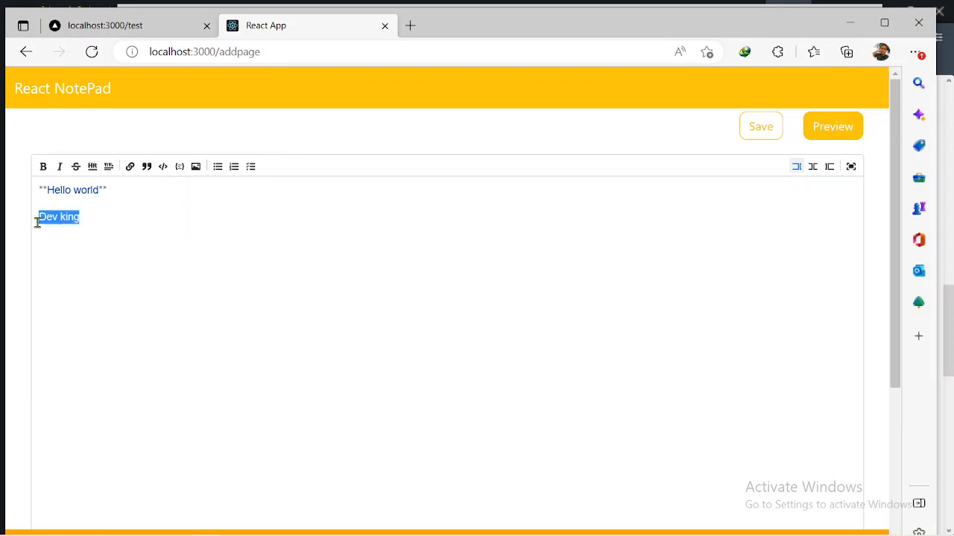
pyautogui.click(61, 167)
pyautogui.click(317, 201)
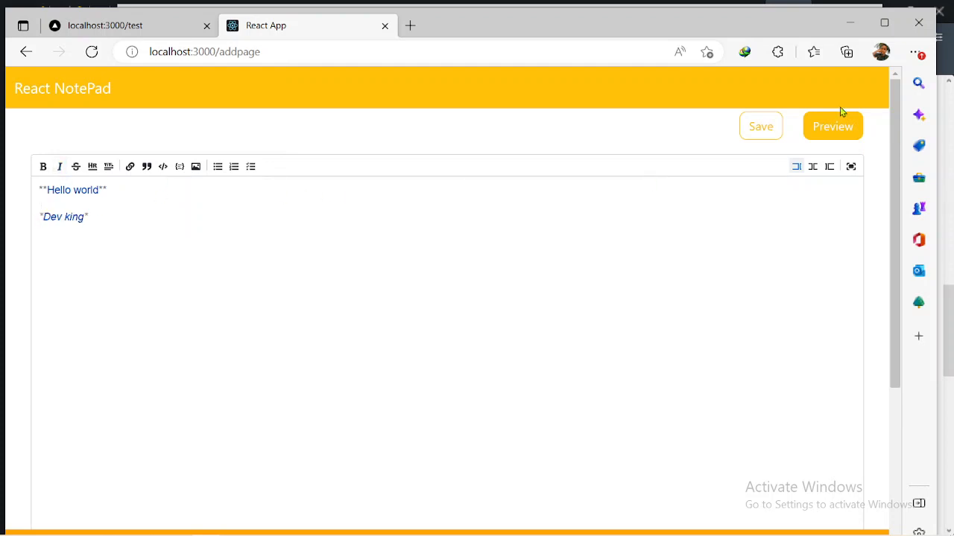
pyautogui.click(836, 131)
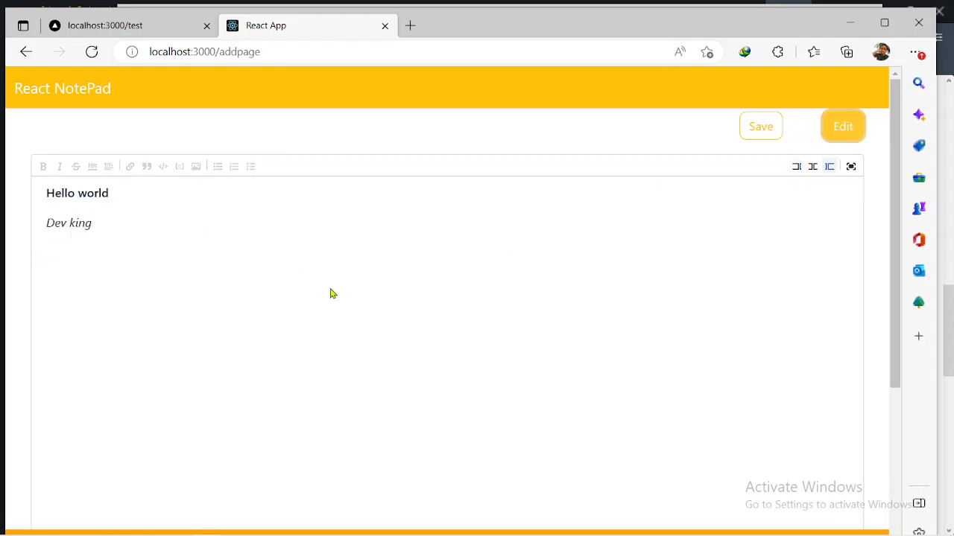
# - Pick each category icon below the editor in turn, ending with the Study category
pyautogui.scroll(-4, 332, 294)
pyautogui.scroll(3, 332, 293)
pyautogui.scroll(-3, 333, 294)
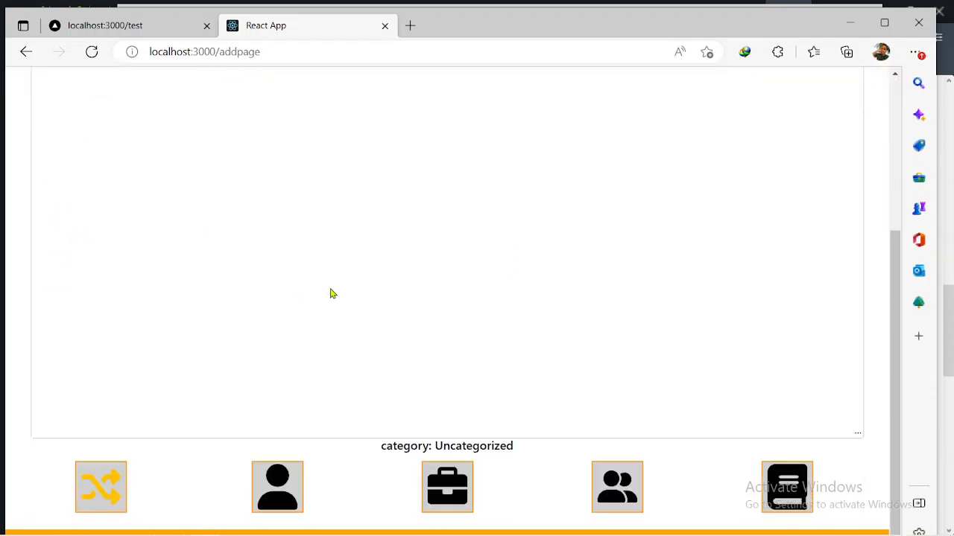
pyautogui.click(273, 477)
pyautogui.click(454, 483)
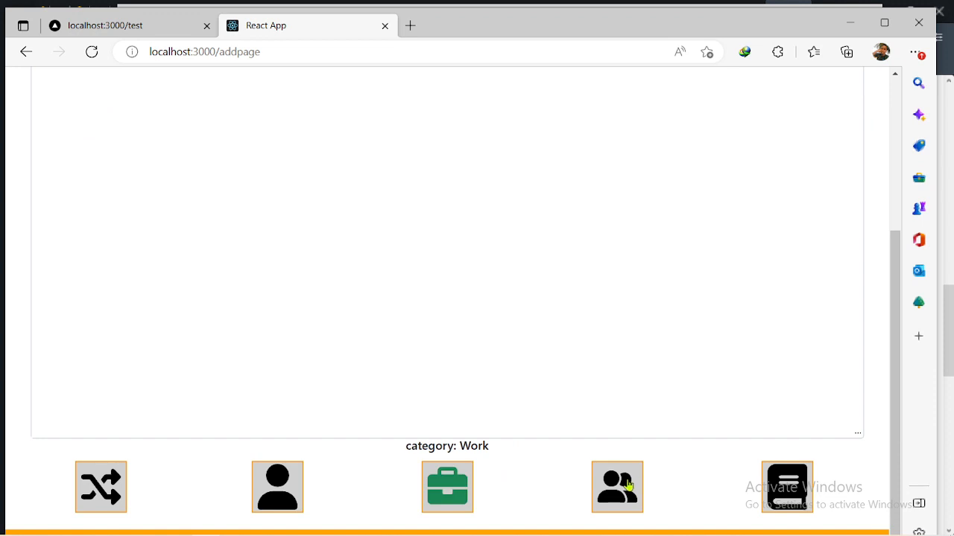
pyautogui.click(628, 485)
pyautogui.click(787, 488)
pyautogui.scroll(4, 394, 419)
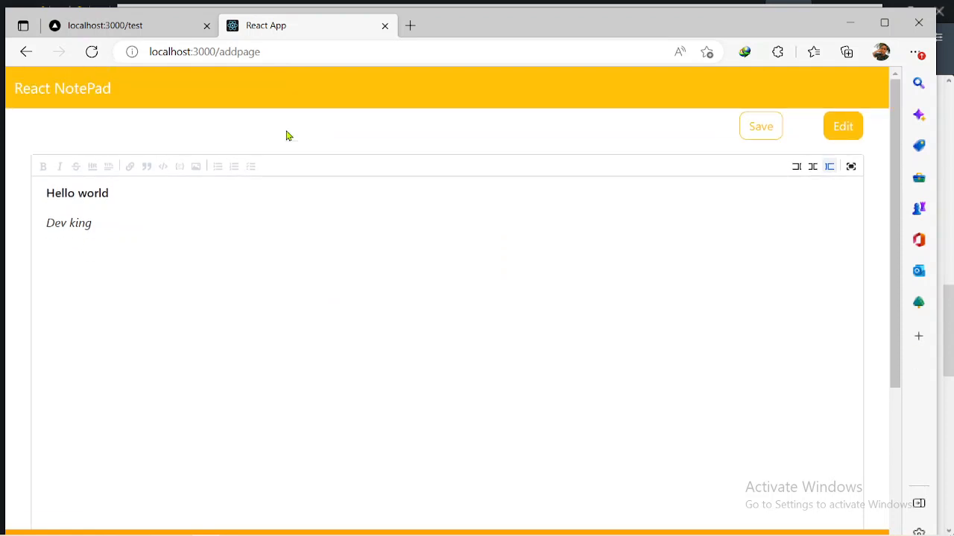
pyautogui.scroll(-4, 238, 335)
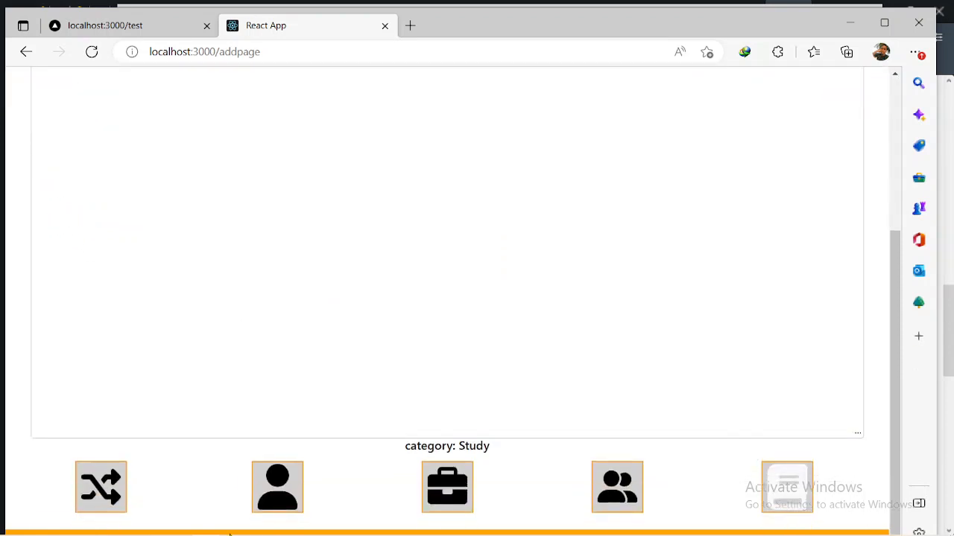
# - Switch to the GitHub profile tab in the other browser and start creating a new repository
pyautogui.click(180, 526)
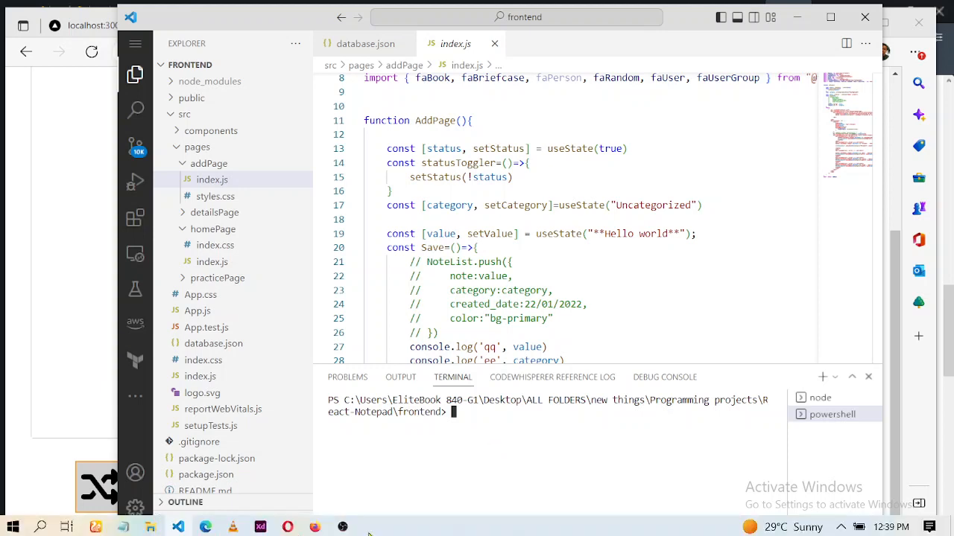
pyautogui.click(291, 527)
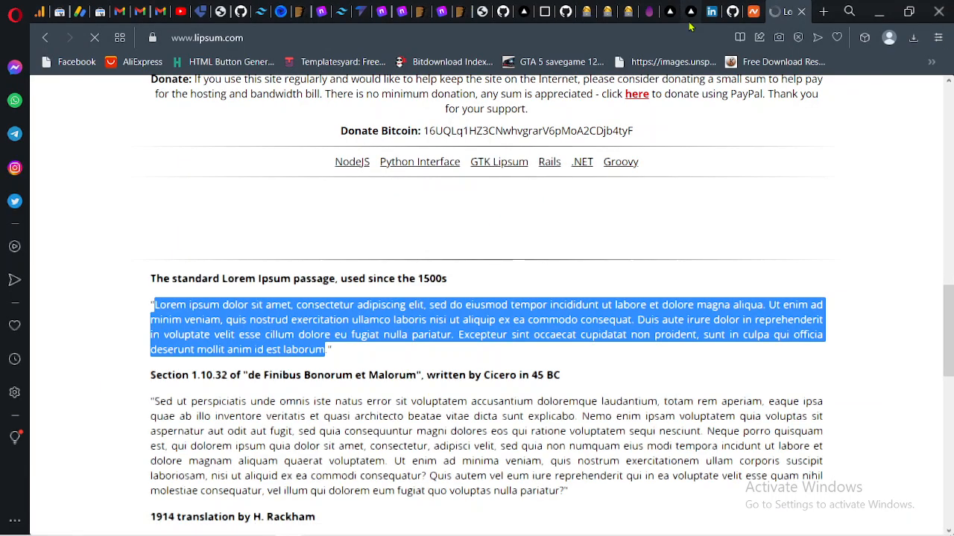
pyautogui.click(733, 11)
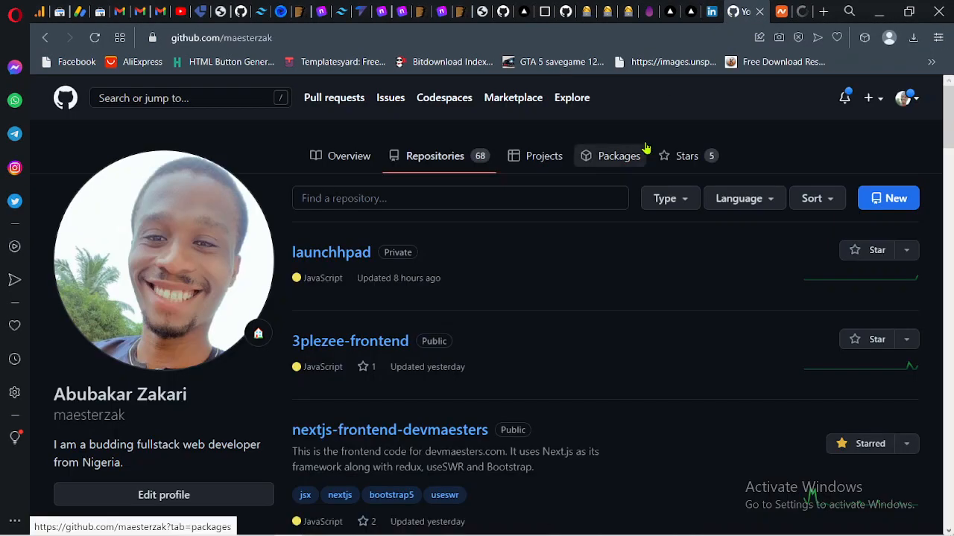
pyautogui.click(899, 200)
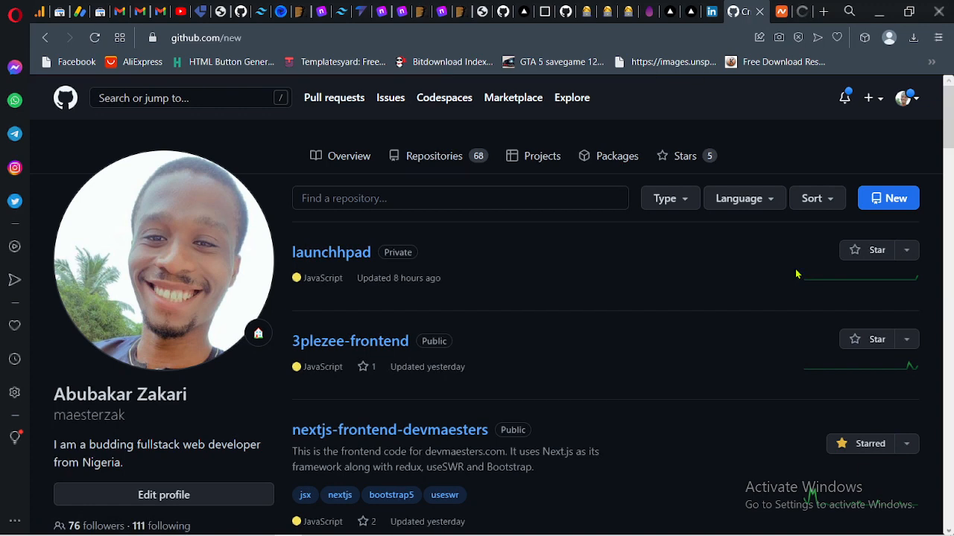
pyautogui.click(403, 261)
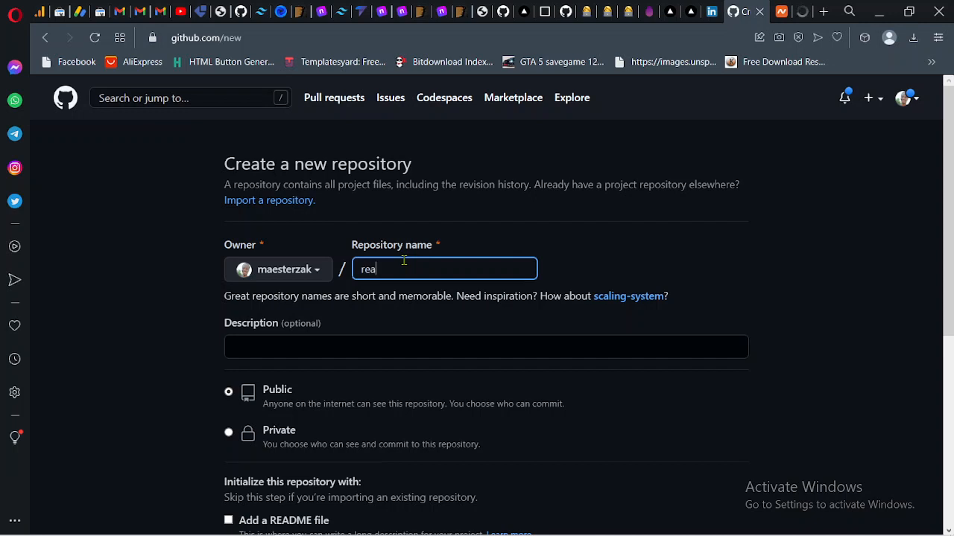
# - Enter react-notepad as the repository name
pyautogui.write('react-no')
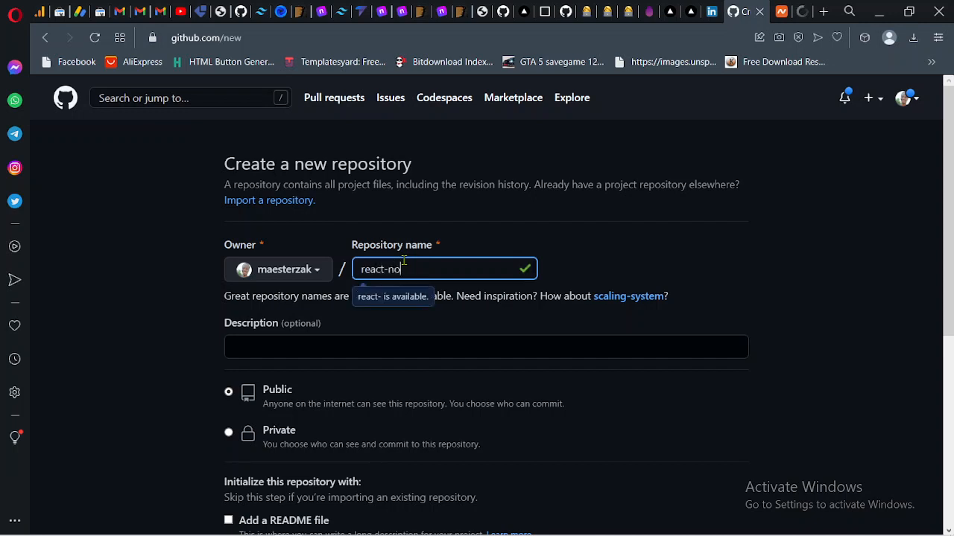
pyautogui.write('tepad')
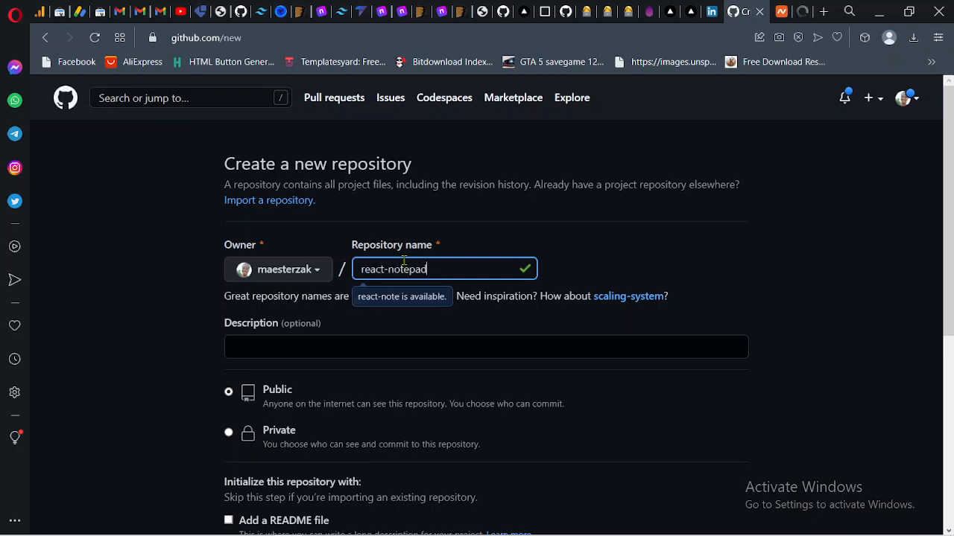
pyautogui.click(447, 320)
pyautogui.scroll(-1, 445, 316)
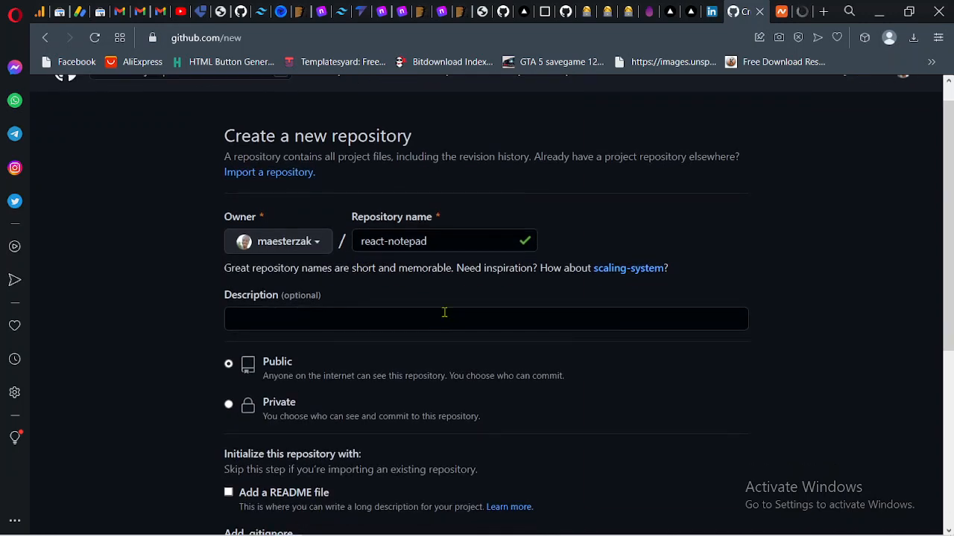
# - Rename the repository as Javascript-notepad
pyautogui.click(390, 246)
pyautogui.press('BackSpace')
pyautogui.press('BackSpace')
pyautogui.press('BackSpace')
pyautogui.press('BackSpace')
pyautogui.press('BackSpace')
pyautogui.press('BackSpace')
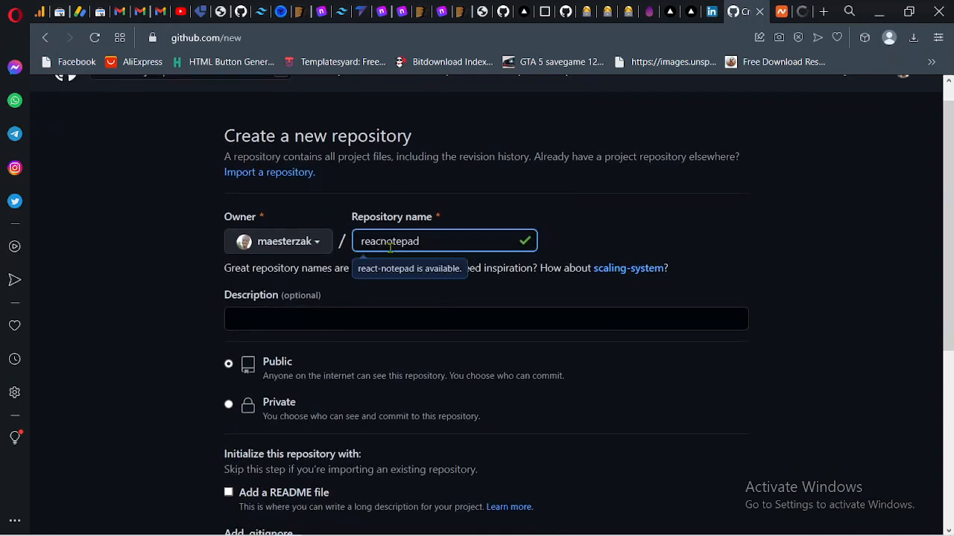
pyautogui.write('Ja')
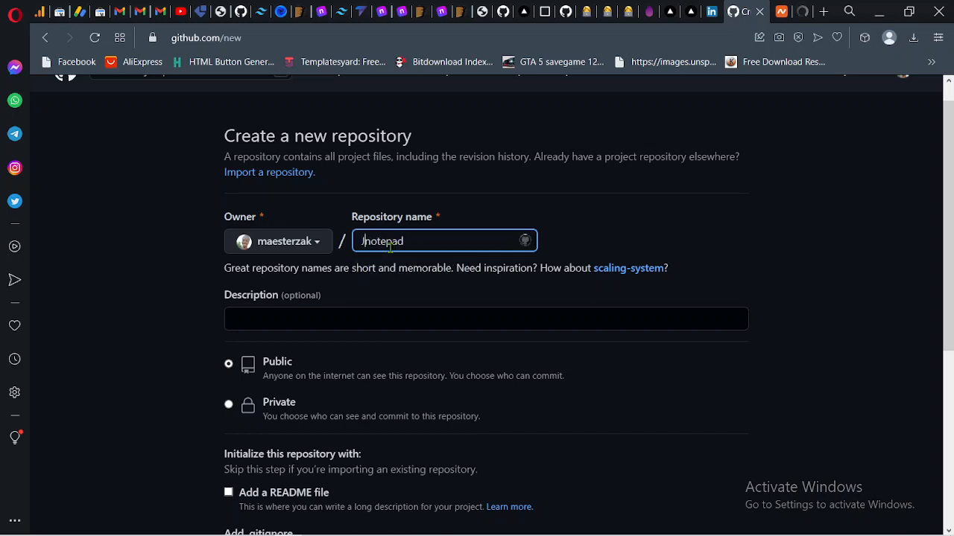
pyautogui.write('vascript-')
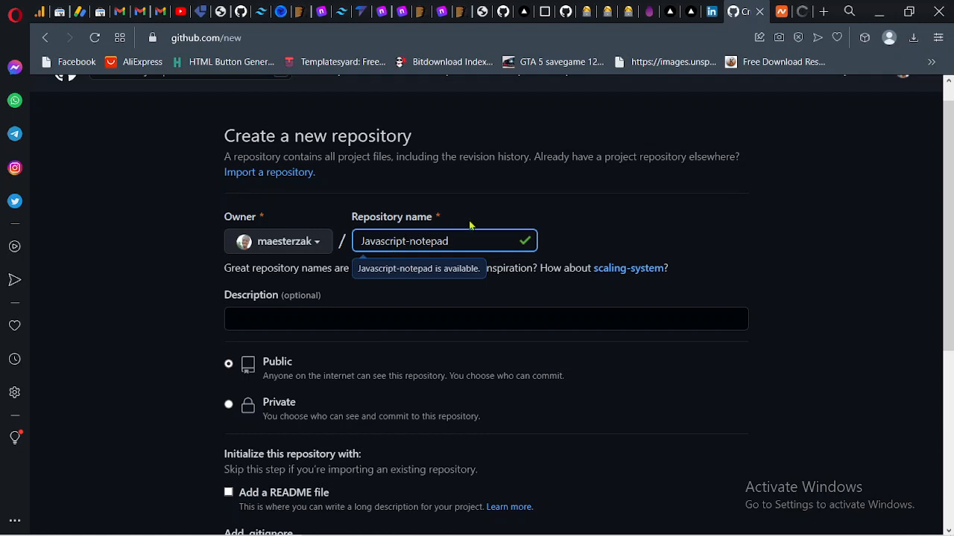
# - Change the repository name to Notepad-app
pyautogui.press('BackSpace')
pyautogui.press('BackSpace')
pyautogui.press('BackSpace')
pyautogui.press('BackSpace')
pyautogui.press('BackSpace')
pyautogui.press('BackSpace')
pyautogui.press('BackSpace')
pyautogui.press('BackSpace')
pyautogui.press('BackSpace')
pyautogui.press('BackSpace')
pyautogui.press('BackSpace')
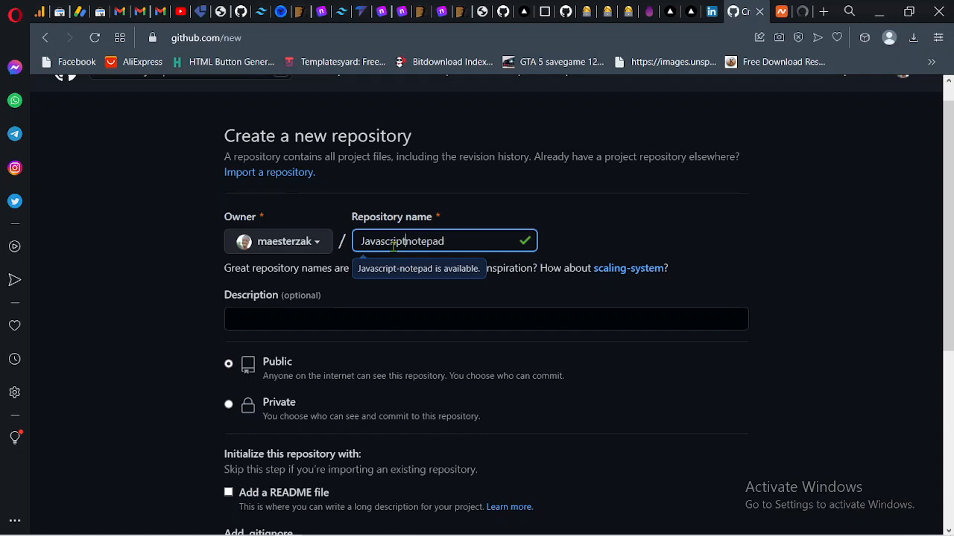
pyautogui.press('BackSpace')
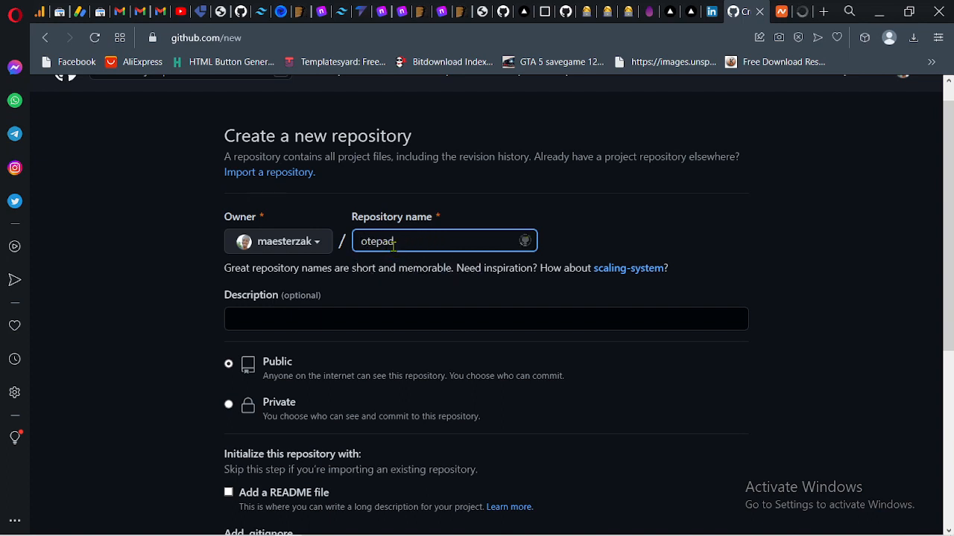
pyautogui.write('N')
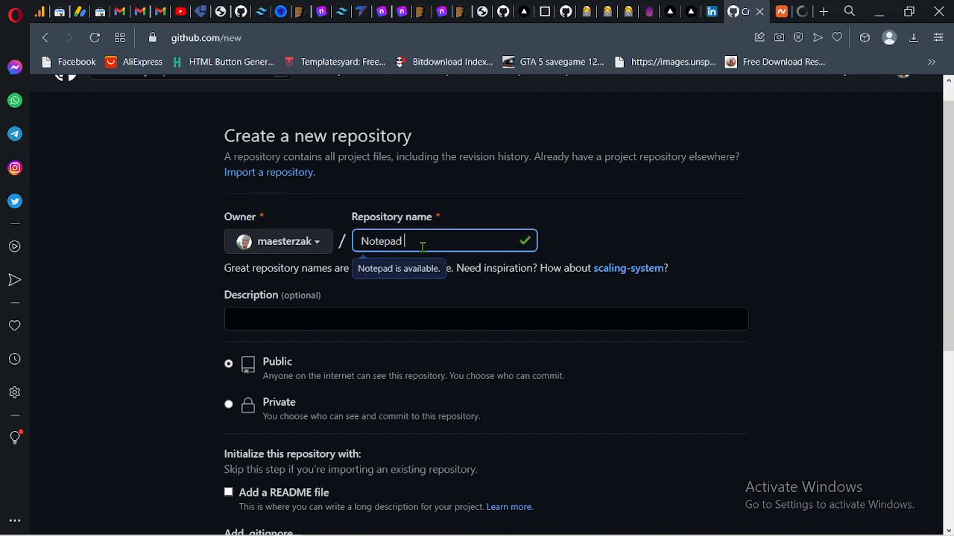
pyautogui.write('-A')
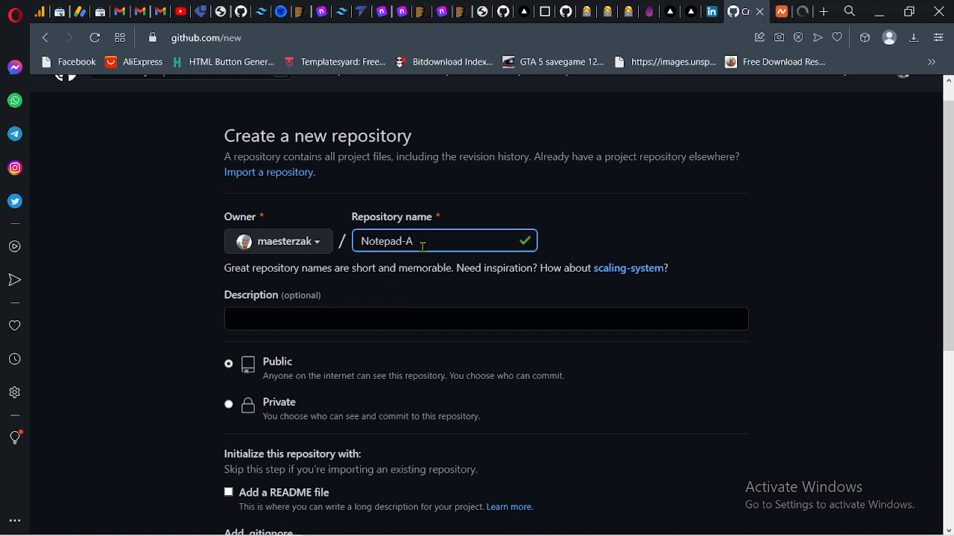
pyautogui.press('BackSpace')
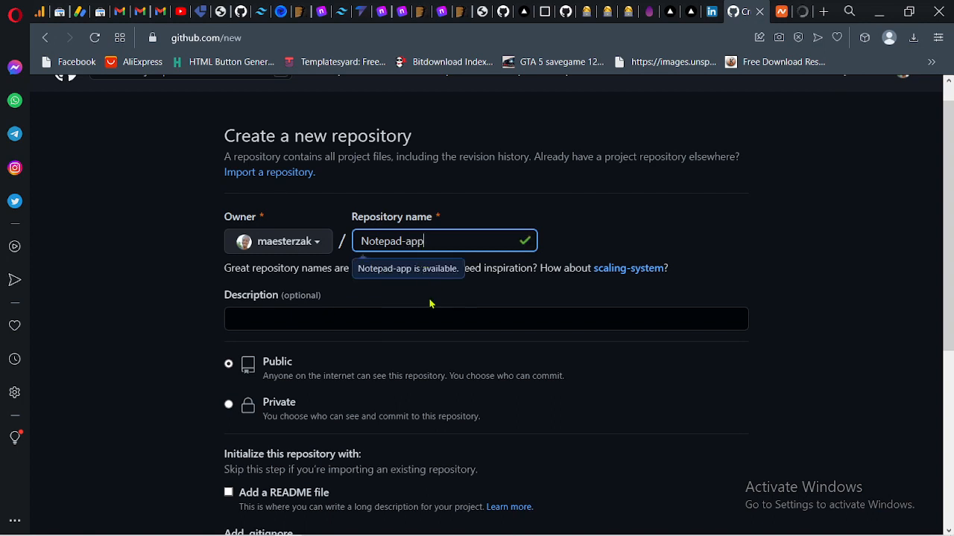
# - Create the public Notepad-app repository without a description or README
pyautogui.click(430, 304)
pyautogui.scroll(-1, 430, 304)
pyautogui.click(320, 251)
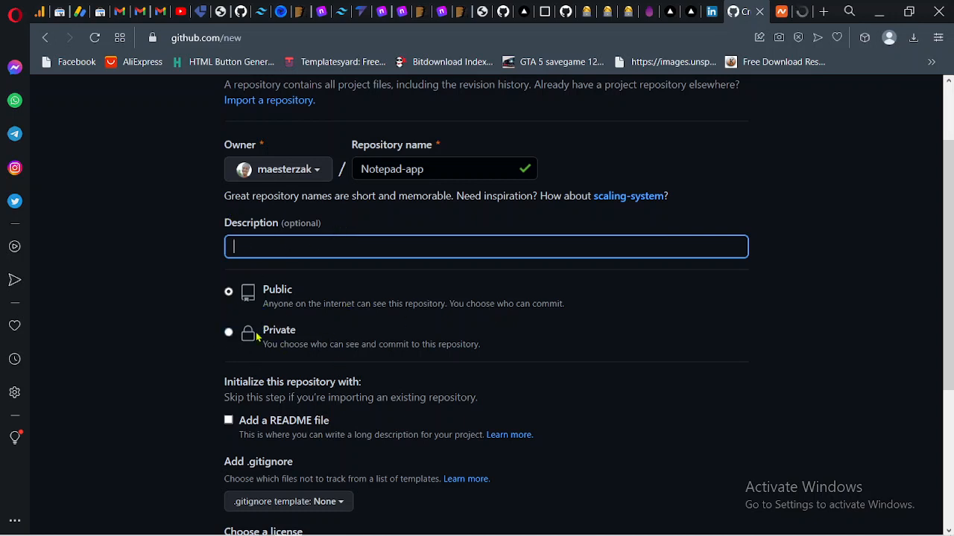
pyautogui.scroll(-3, 468, 415)
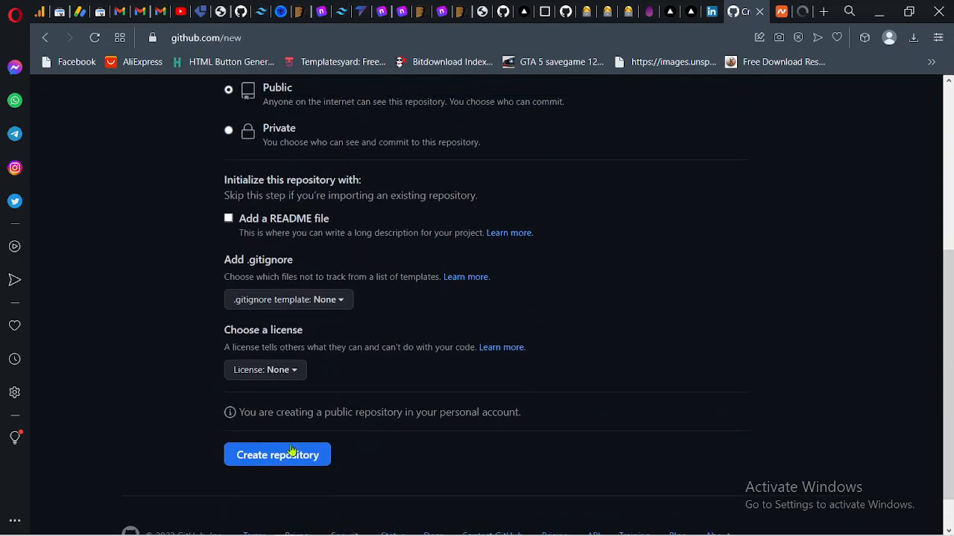
pyautogui.click(290, 453)
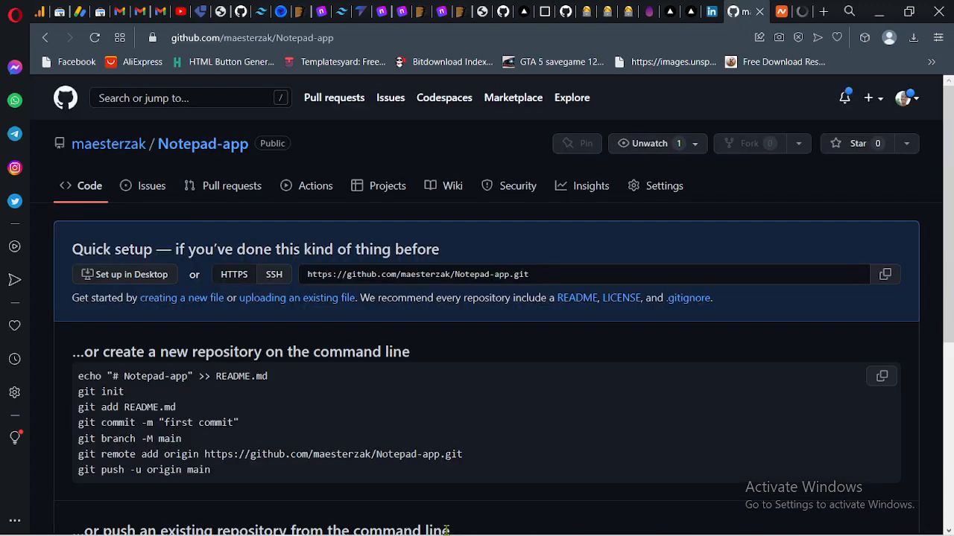
# - Initialize a git repository in the project's frontend folder from the editor's terminal with git init
pyautogui.scroll(-1, 447, 521)
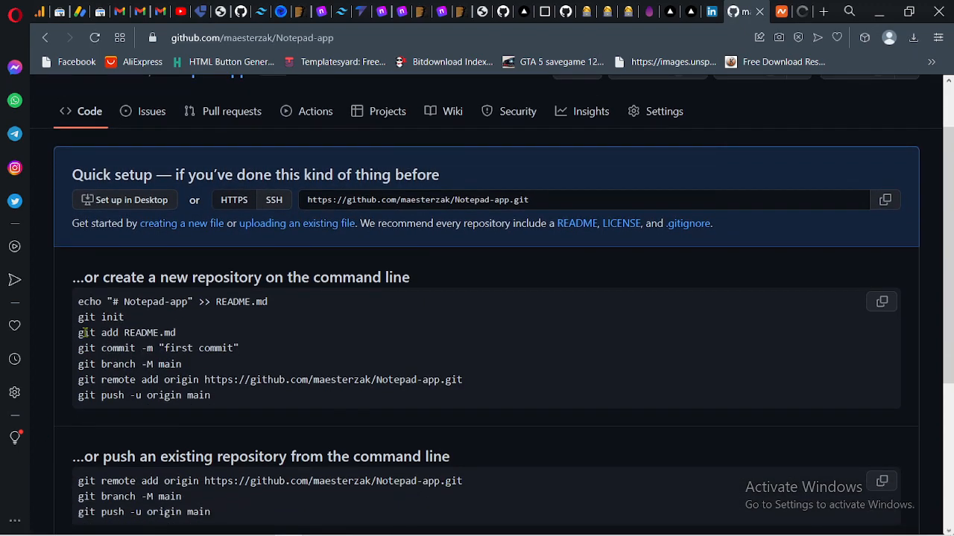
pyautogui.click(178, 528)
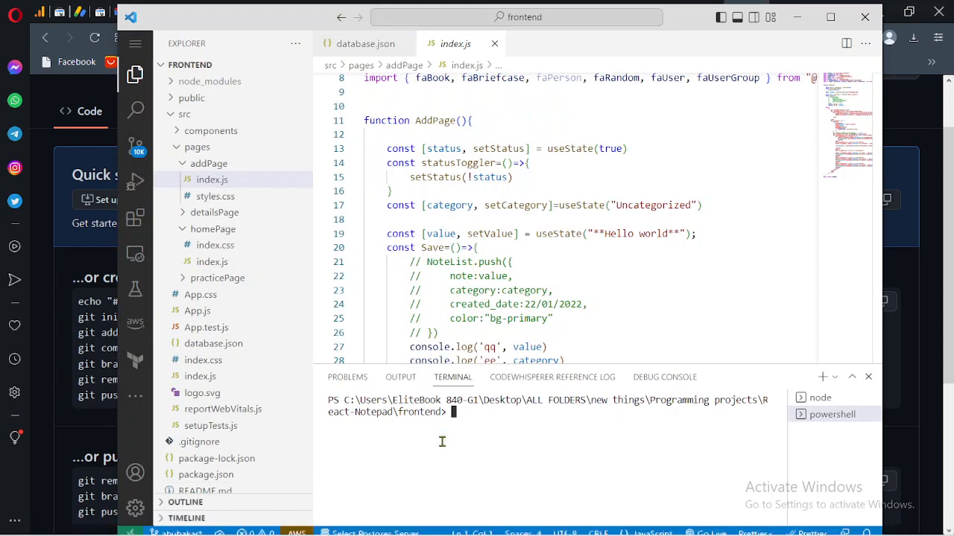
pyautogui.write('git init')
pyautogui.press('Return')
# - Stage all project files in the terminal with git add
pyautogui.click(104, 379)
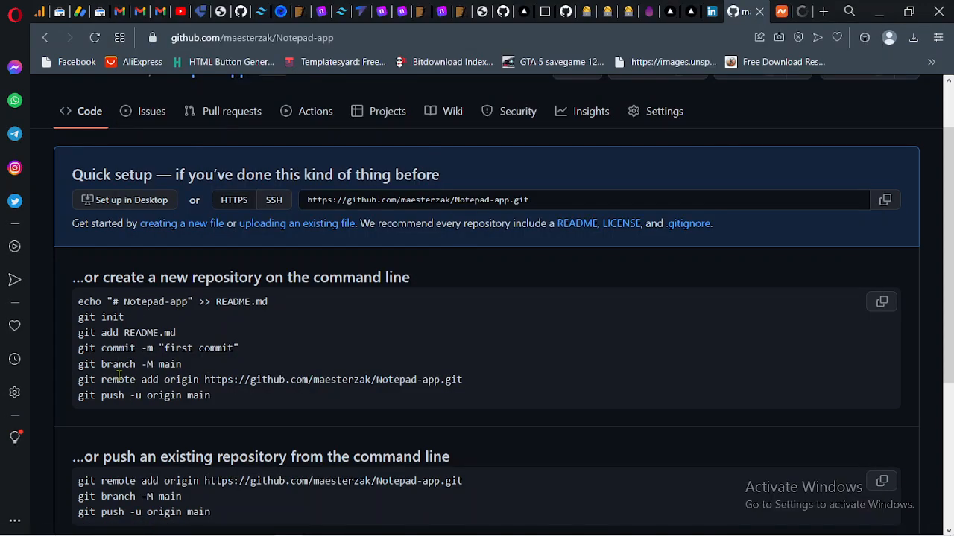
pyautogui.click(178, 525)
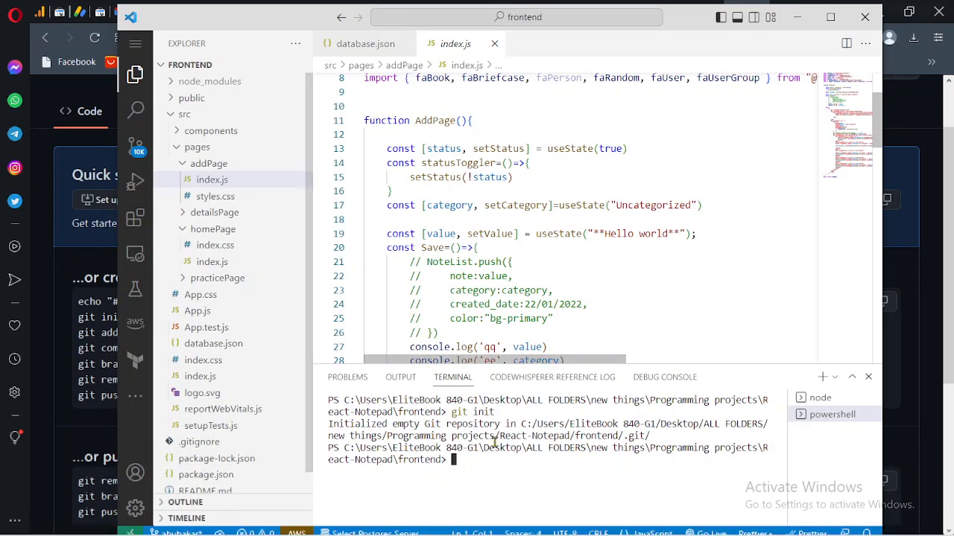
pyautogui.write('git ')
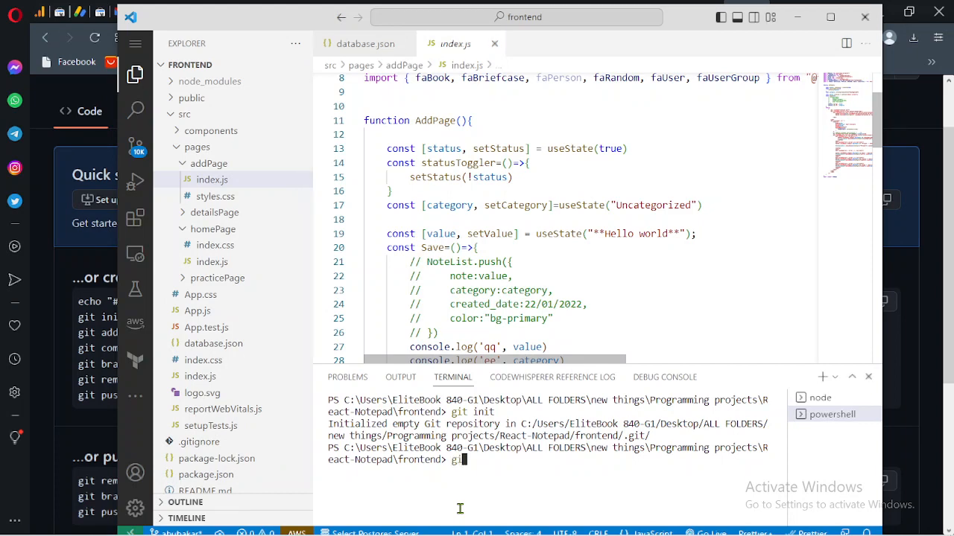
pyautogui.write('add .')
pyautogui.press('Return')
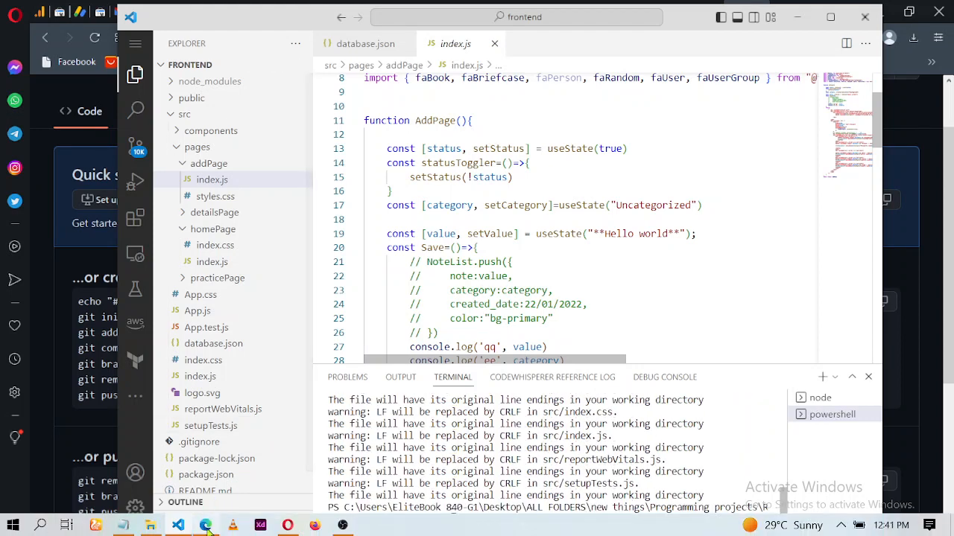
pyautogui.click(205, 526)
pyautogui.click(288, 525)
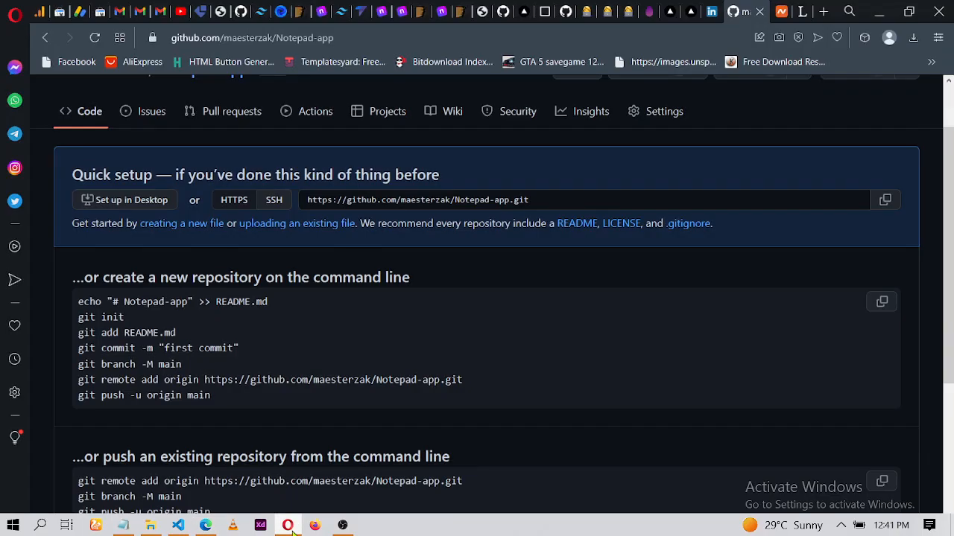
pyautogui.moveTo(79, 332); pyautogui.dragTo(213, 335)
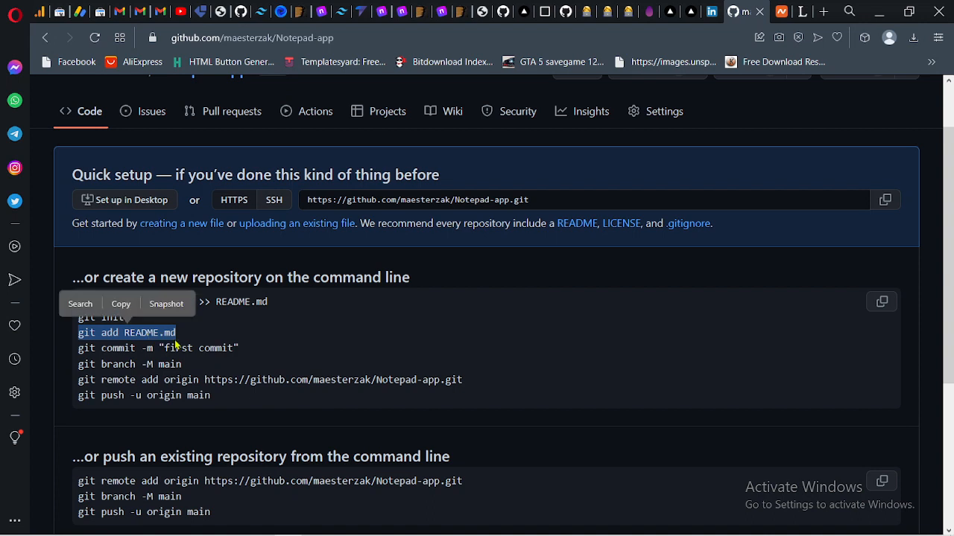
pyautogui.click(183, 342)
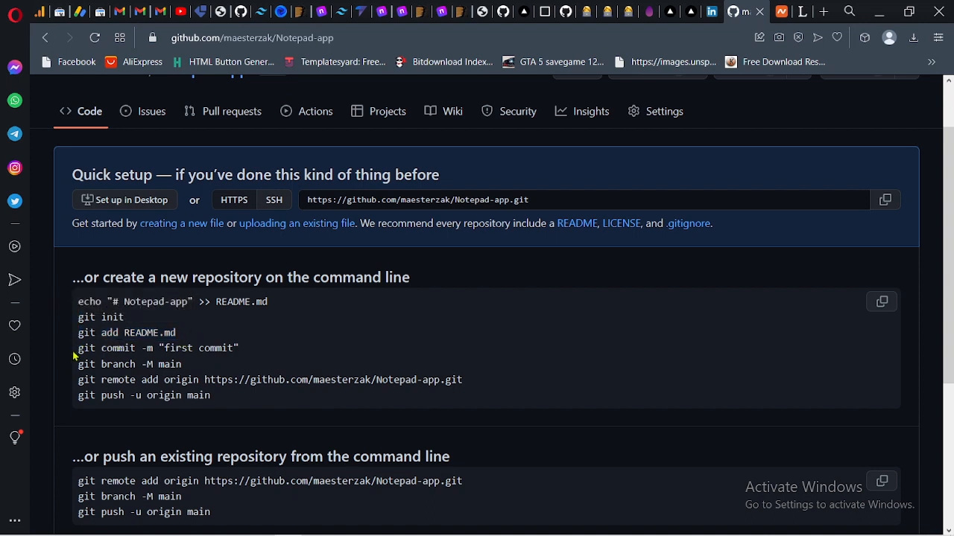
# - Copy GitHub's commit, branch, remote add and push commands and run them in the terminal
pyautogui.moveTo(79, 348); pyautogui.dragTo(229, 397)
pyautogui.hotkey('ctrl', 'c')
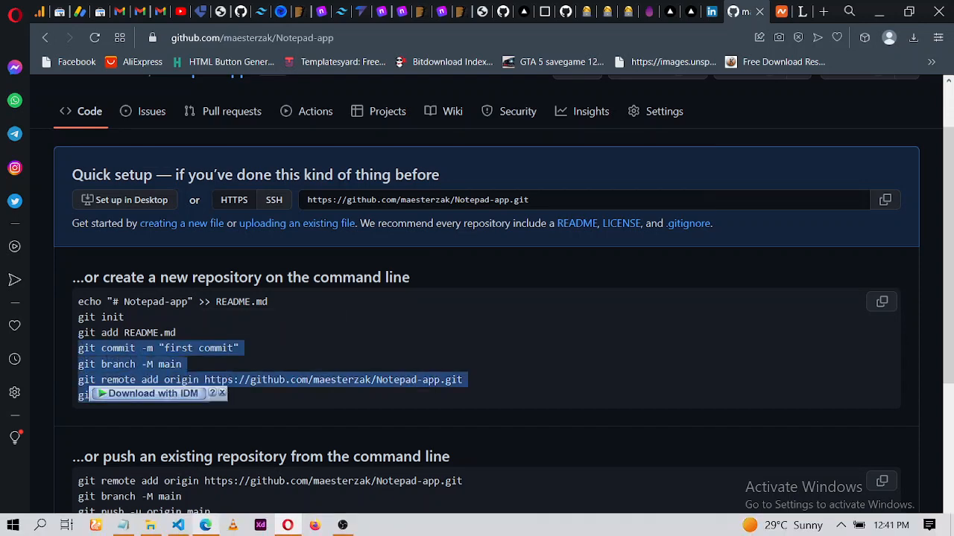
pyautogui.click(216, 525)
pyautogui.hotkey('ctrl', 'v')
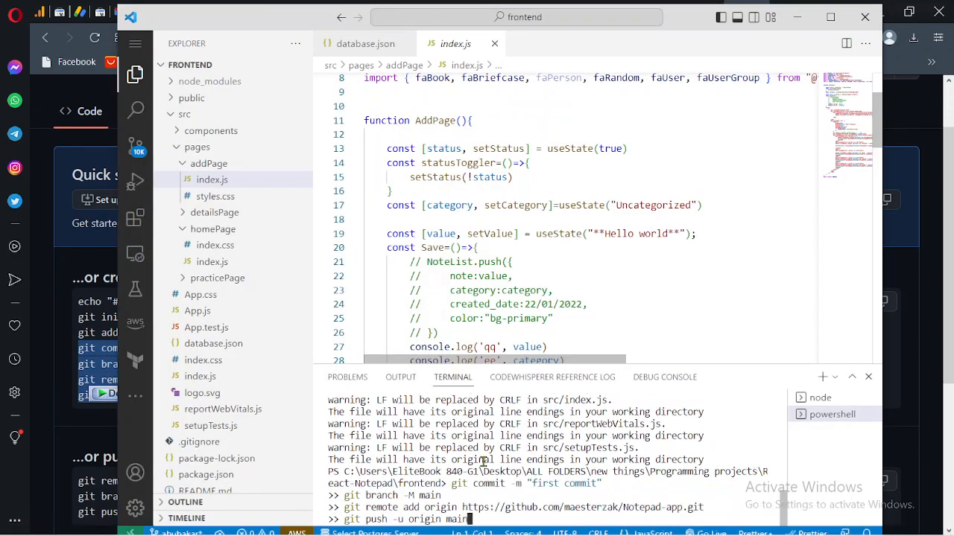
pyautogui.press('Return')
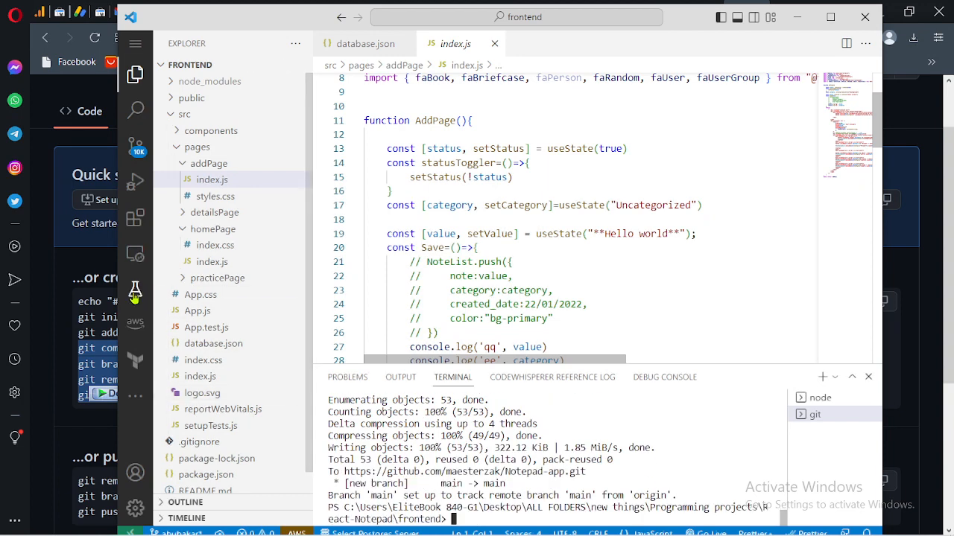
# - Reload the Notepad-app repository page and review the pushed files
pyautogui.click(94, 274)
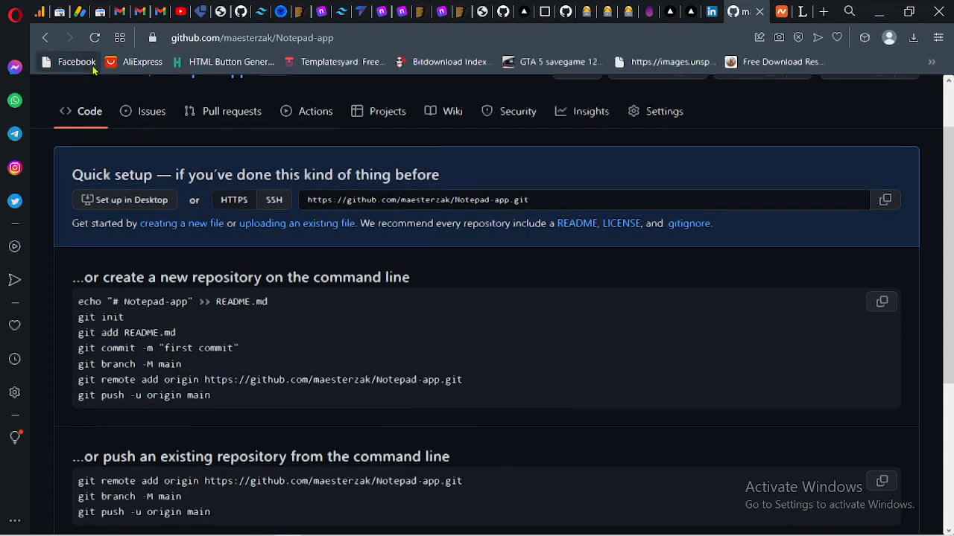
pyautogui.click(94, 37)
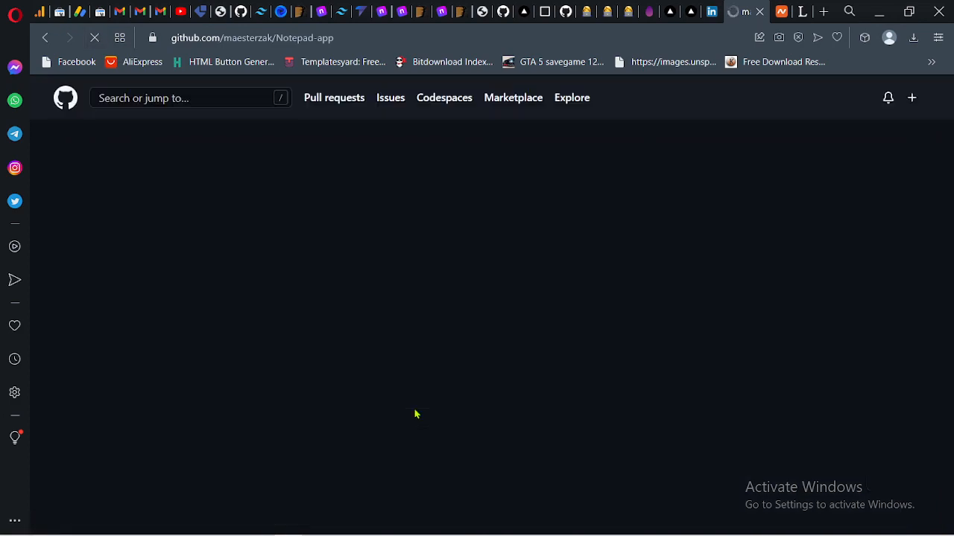
pyautogui.scroll(1, 416, 414)
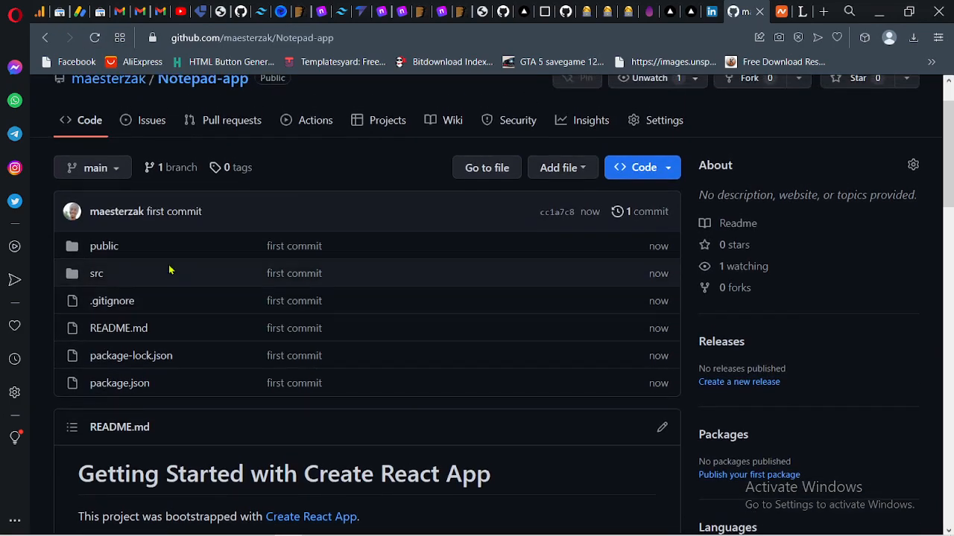
pyautogui.scroll(-5, 166, 483)
pyautogui.scroll(10, 165, 484)
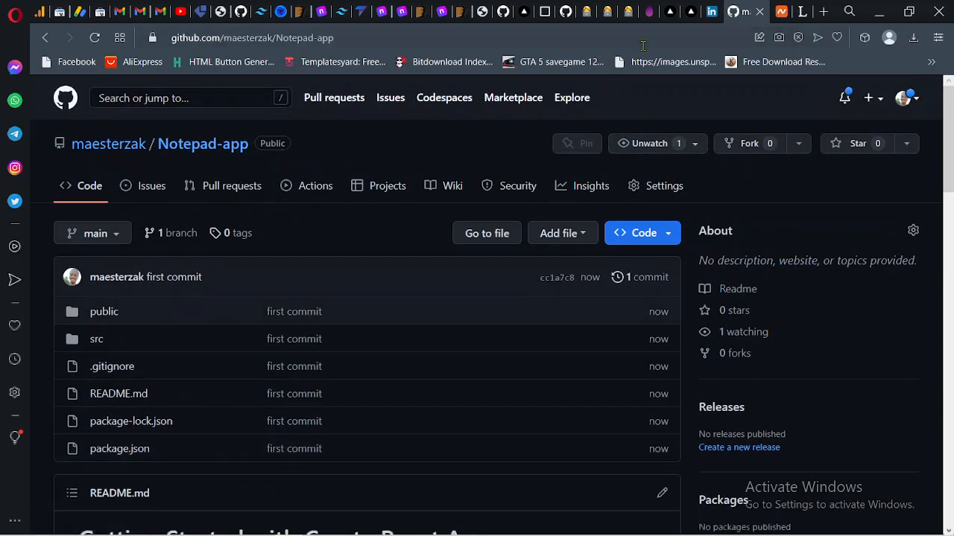
# - Switch to the Vercel dashboard tab and start adding a new project
pyautogui.click(693, 11)
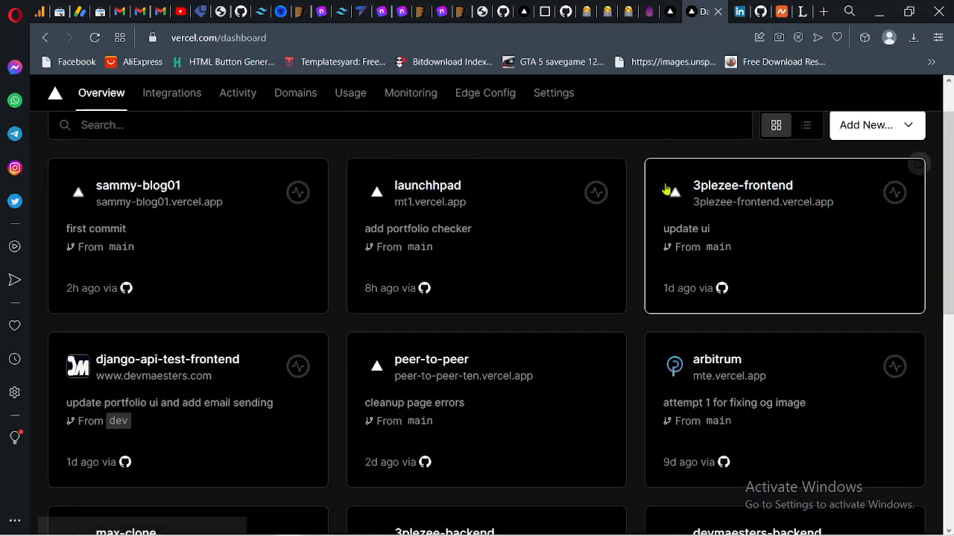
pyautogui.scroll(2, 667, 190)
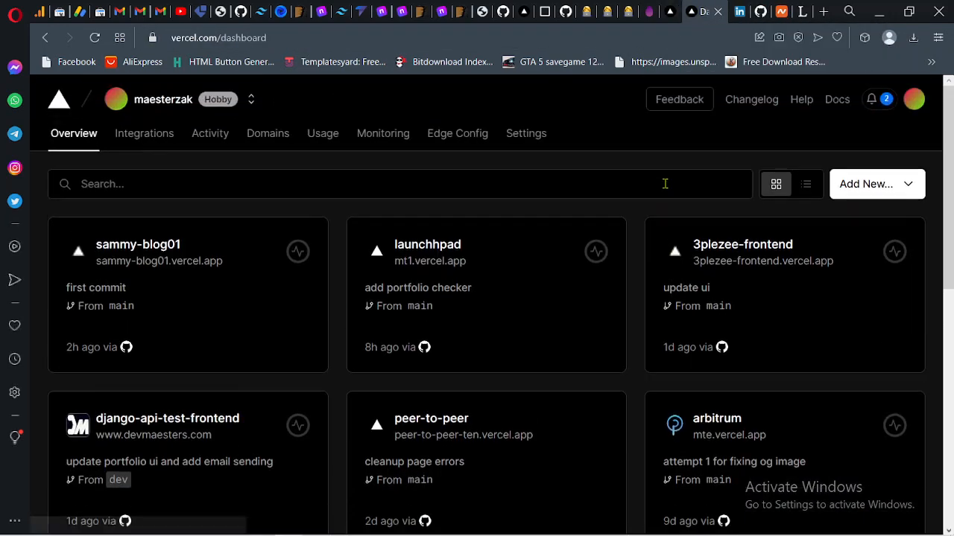
pyautogui.click(903, 181)
pyautogui.click(879, 232)
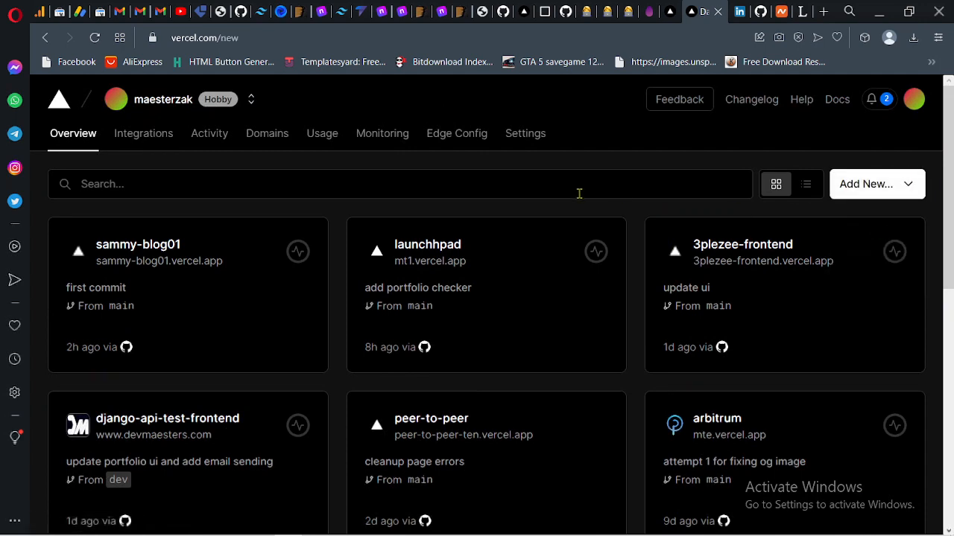
# - Examine the Import Git Repository list for the Notepad-app repository
pyautogui.scroll(-1, 305, 393)
pyautogui.scroll(-1, 305, 393)
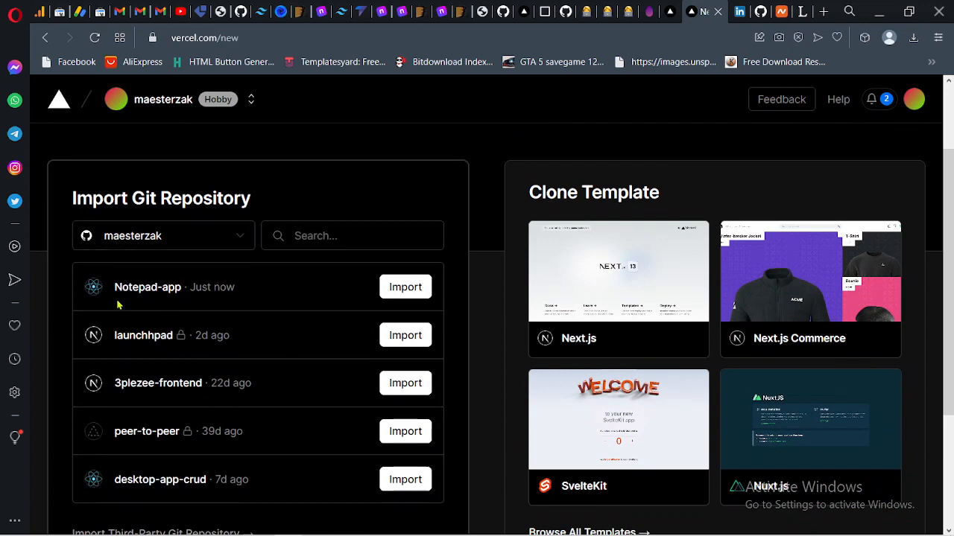
pyautogui.scroll(1, 171, 320)
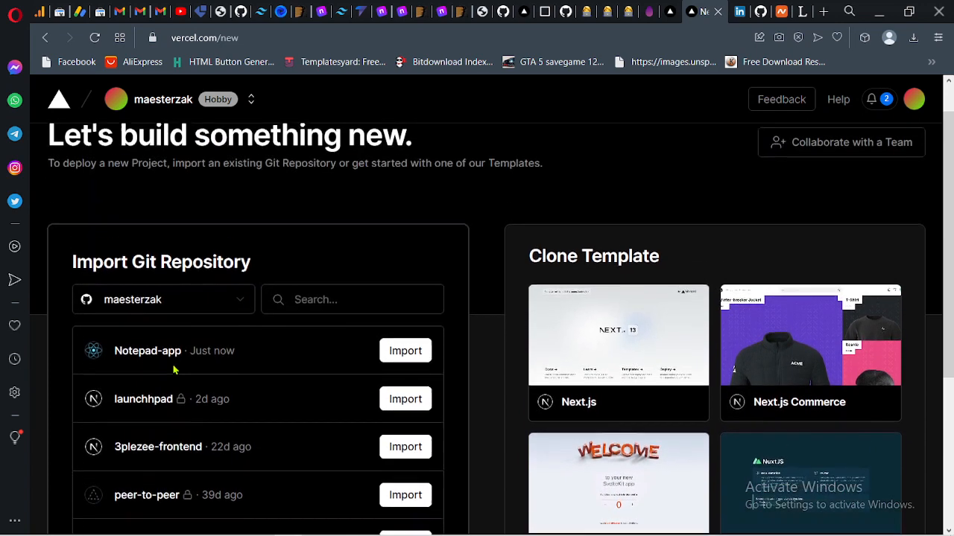
pyautogui.scroll(-2, 162, 349)
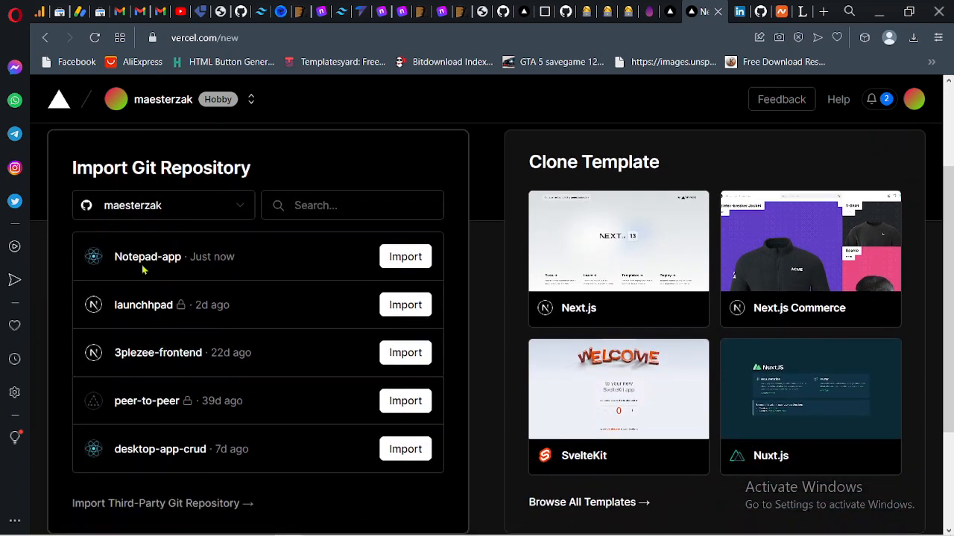
pyautogui.scroll(-2, 179, 380)
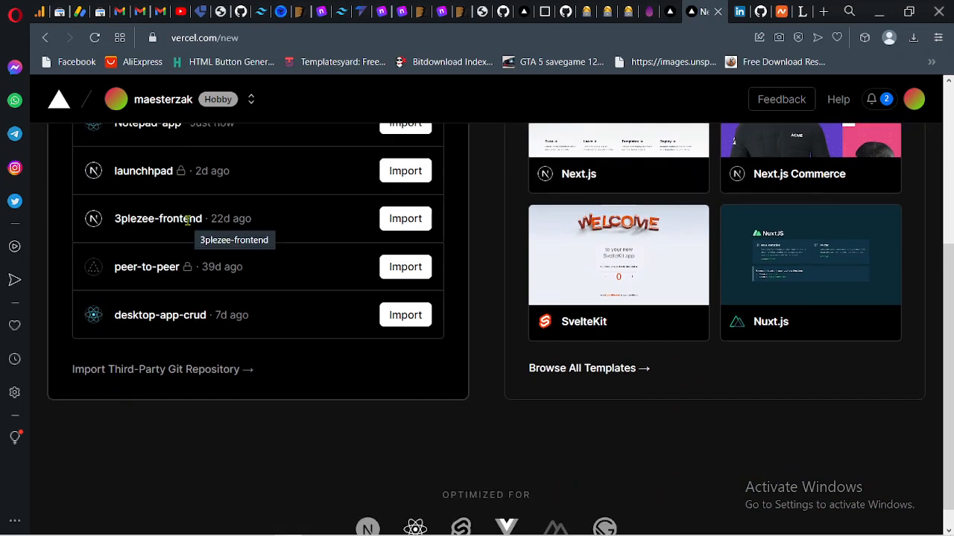
pyautogui.scroll(1, 188, 220)
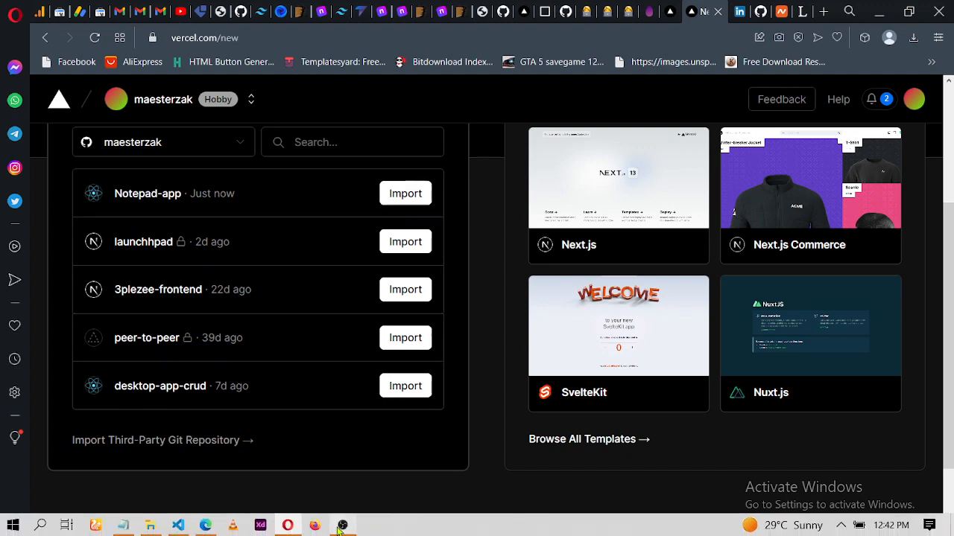
# - Import the Notepad-app repository from the Import Git Repository list
pyautogui.click(342, 525)
pyautogui.click(342, 525)
pyautogui.scroll(3, 281, 164)
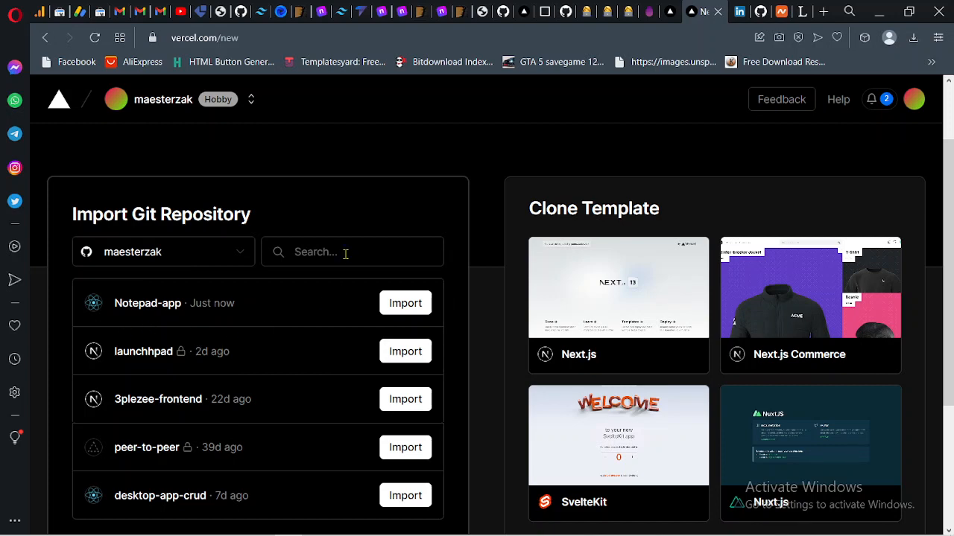
pyautogui.click(391, 303)
# - Review the Configure Project settings, expanding and collapsing the Environment Variables section
pyautogui.scroll(-3, 607, 376)
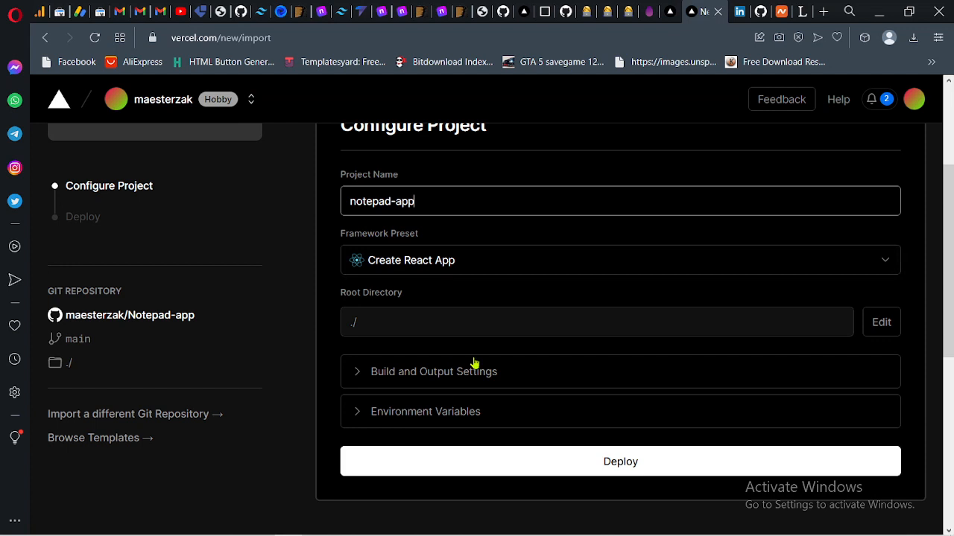
pyautogui.scroll(1, 474, 362)
pyautogui.scroll(-1, 472, 356)
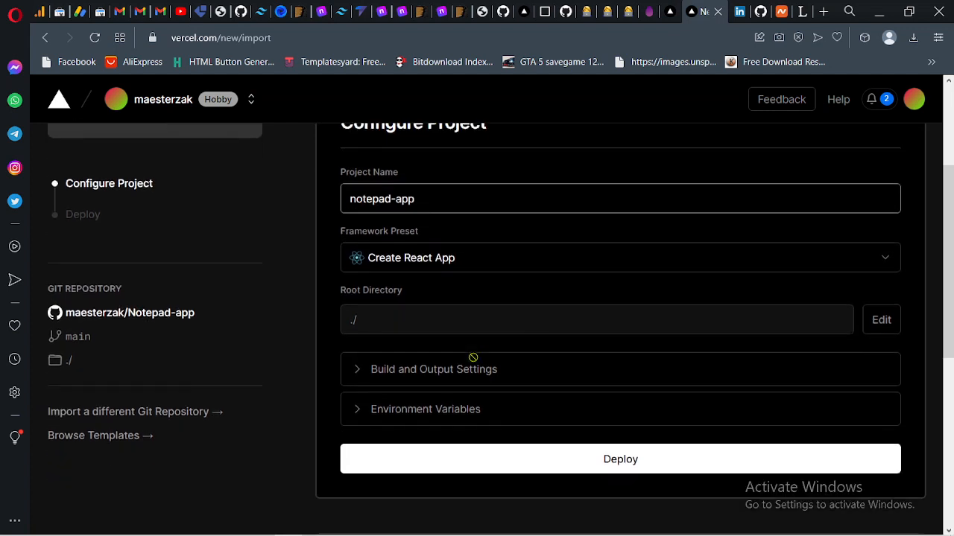
pyautogui.scroll(-1, 472, 358)
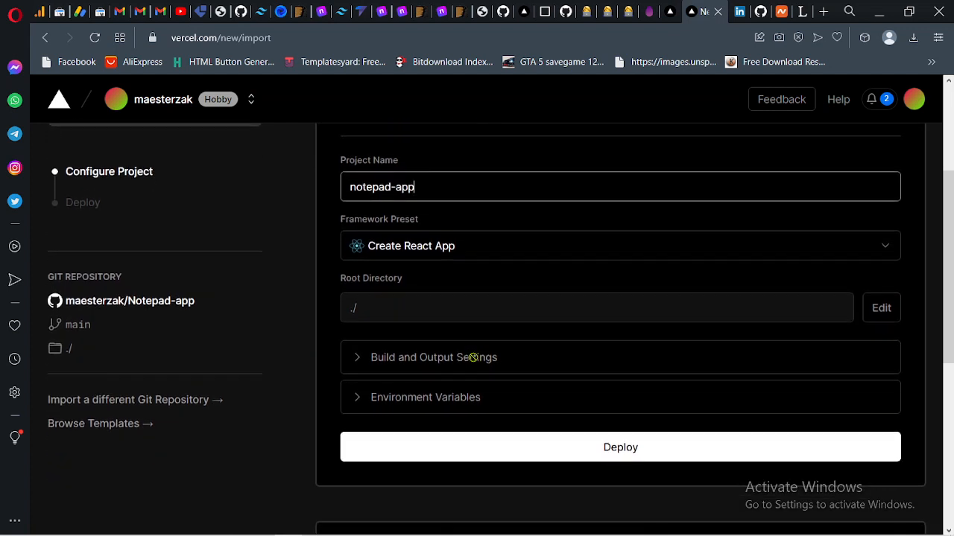
pyautogui.click(396, 404)
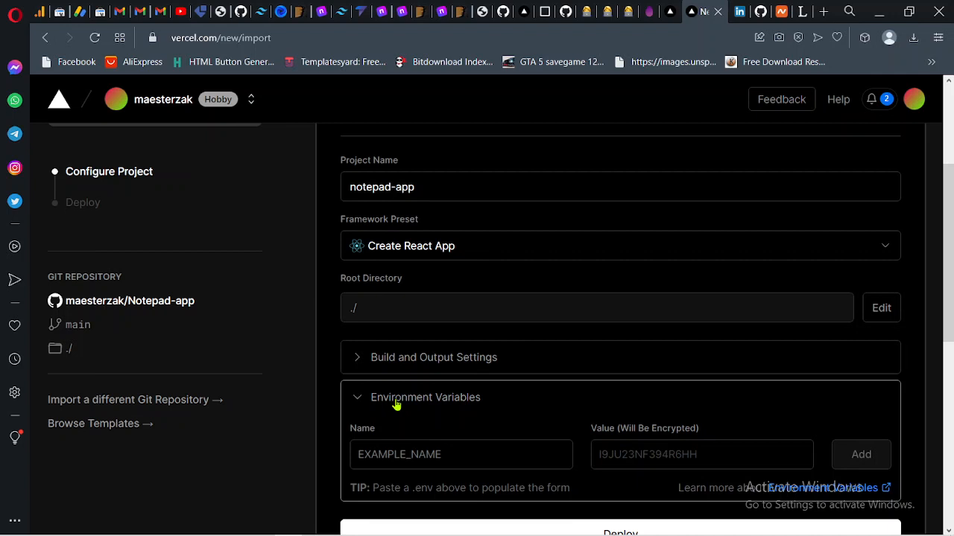
pyautogui.scroll(-1, 397, 403)
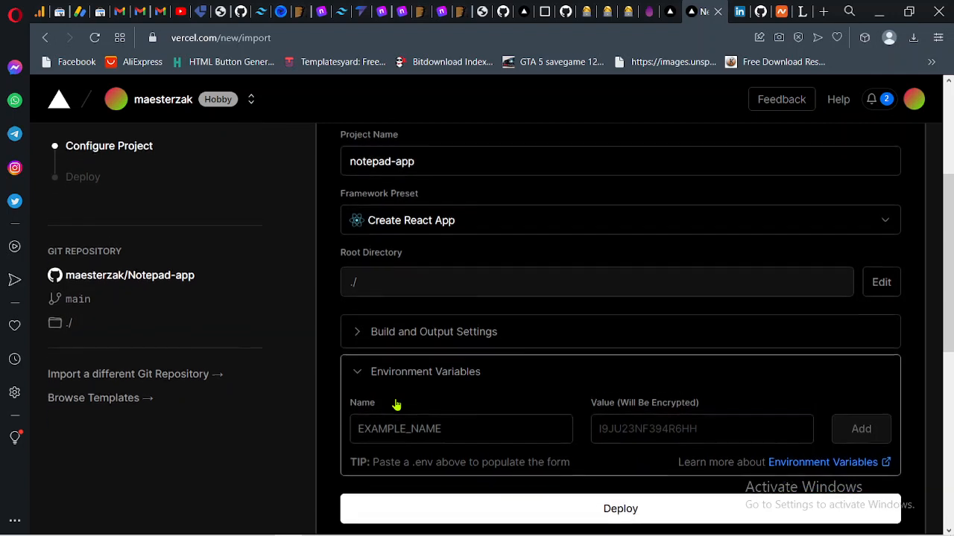
pyautogui.click(414, 358)
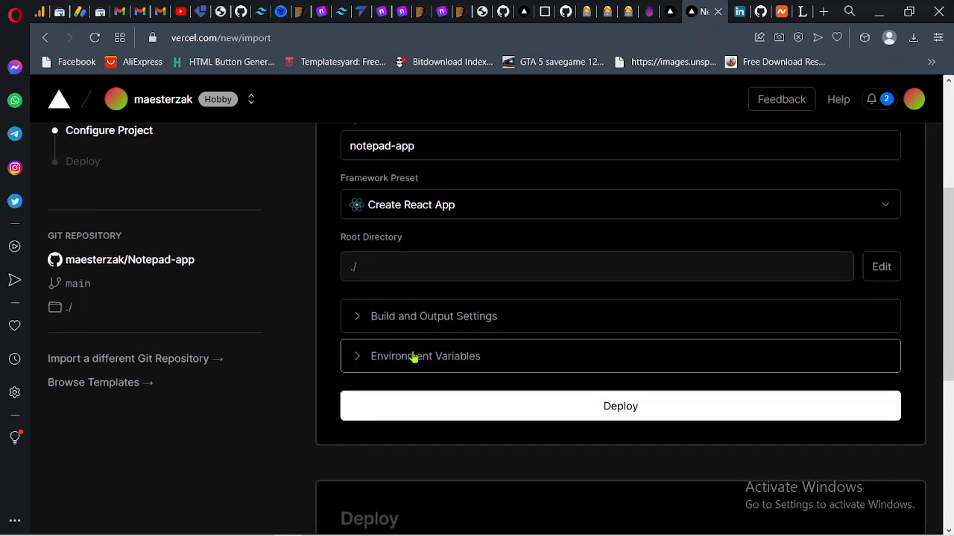
pyautogui.scroll(1, 495, 390)
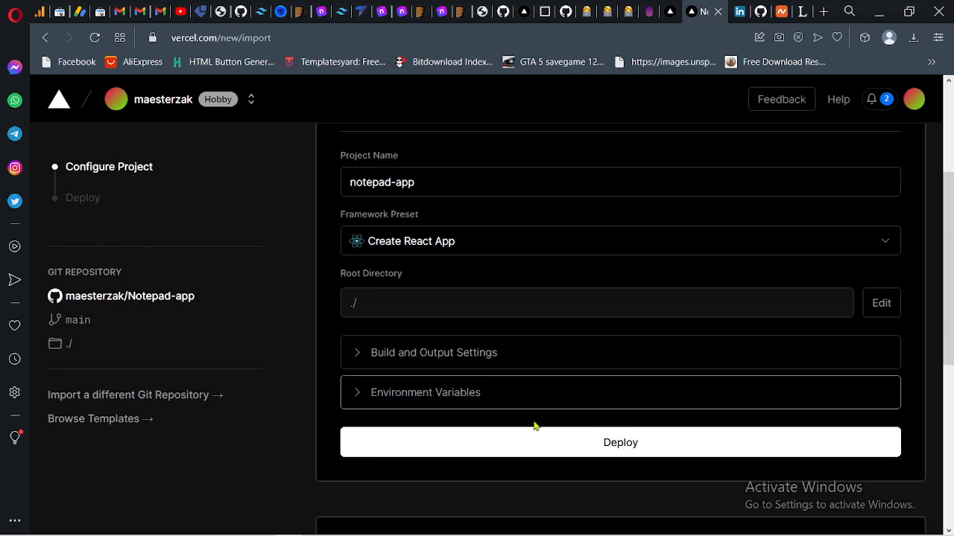
# - Deploy the notepad-app project with the Create React App preset and expand the Building log
pyautogui.click(557, 453)
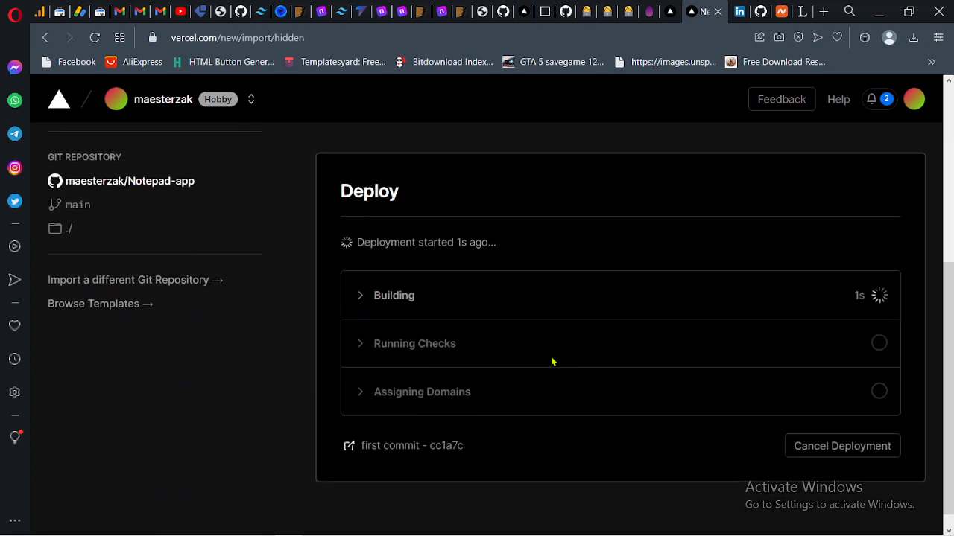
pyautogui.click(435, 296)
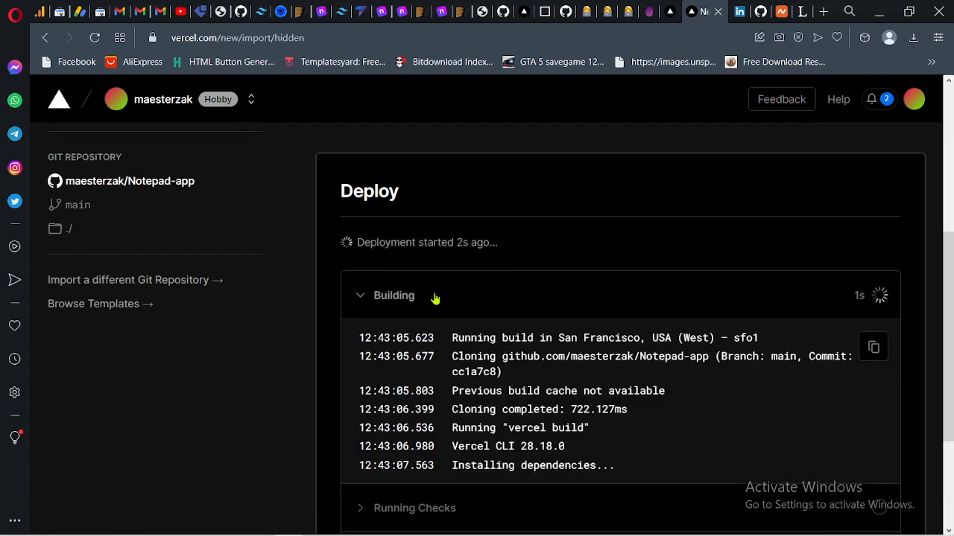
pyautogui.scroll(-1, 448, 324)
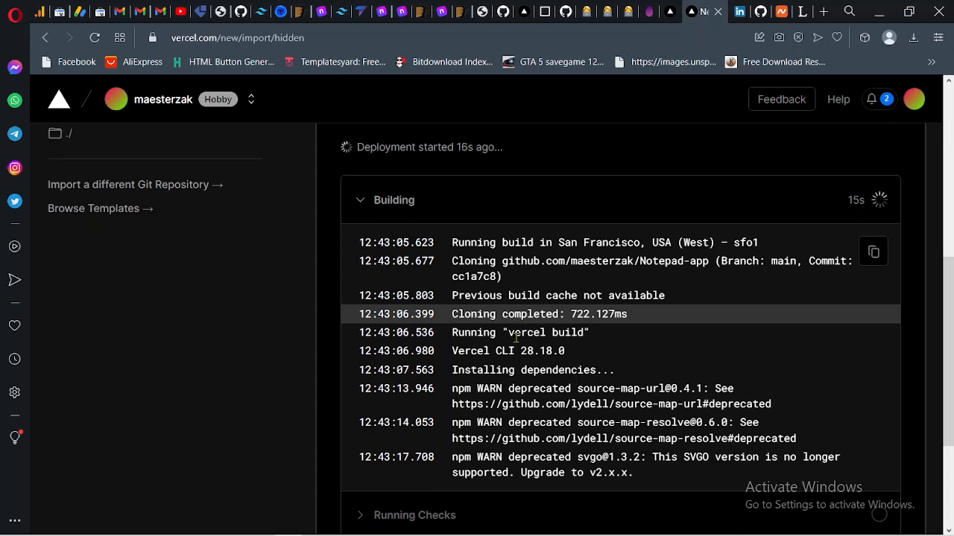
# - Compare with the local React NotePad app in Edge, then return to the Vercel deployment tab
pyautogui.moveTo(287, 534)
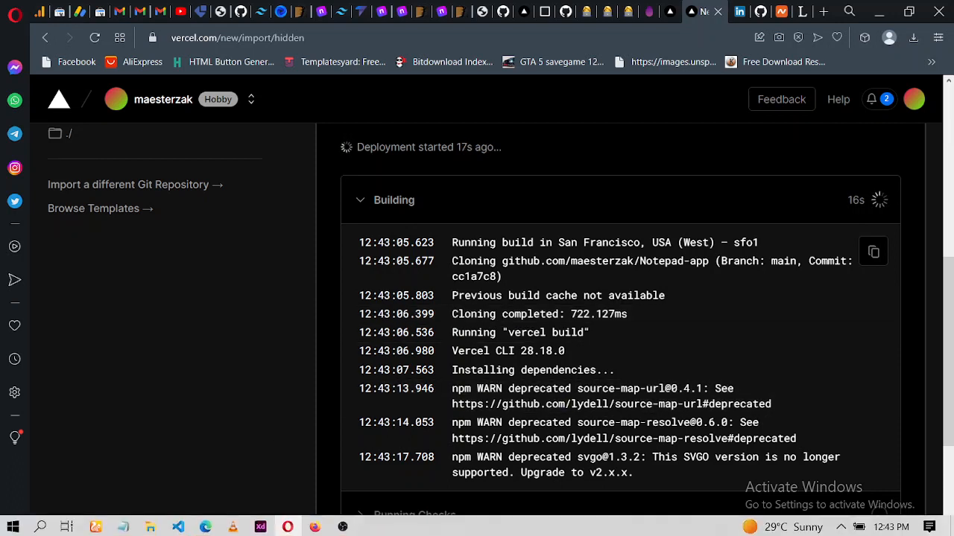
pyautogui.click(206, 526)
pyautogui.scroll(5, 213, 485)
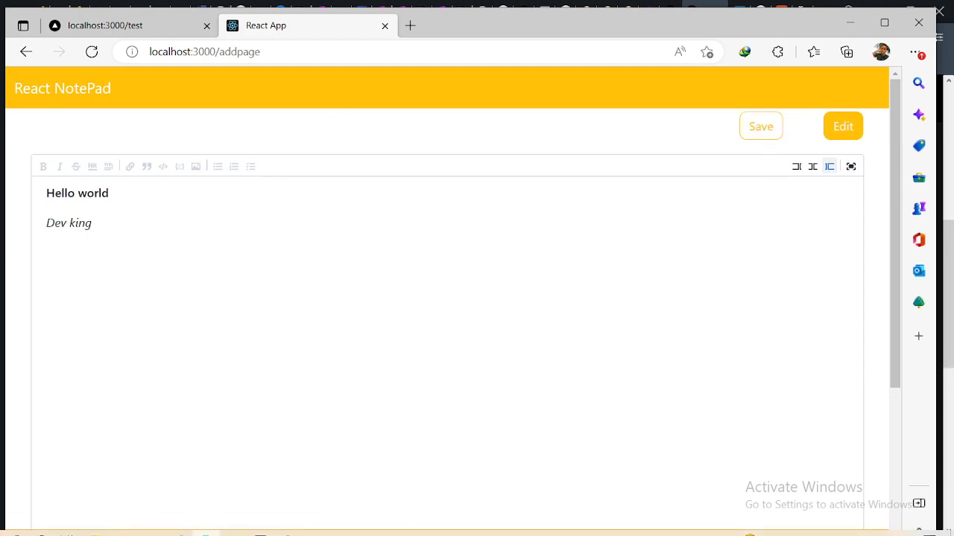
pyautogui.moveTo(300, 514)
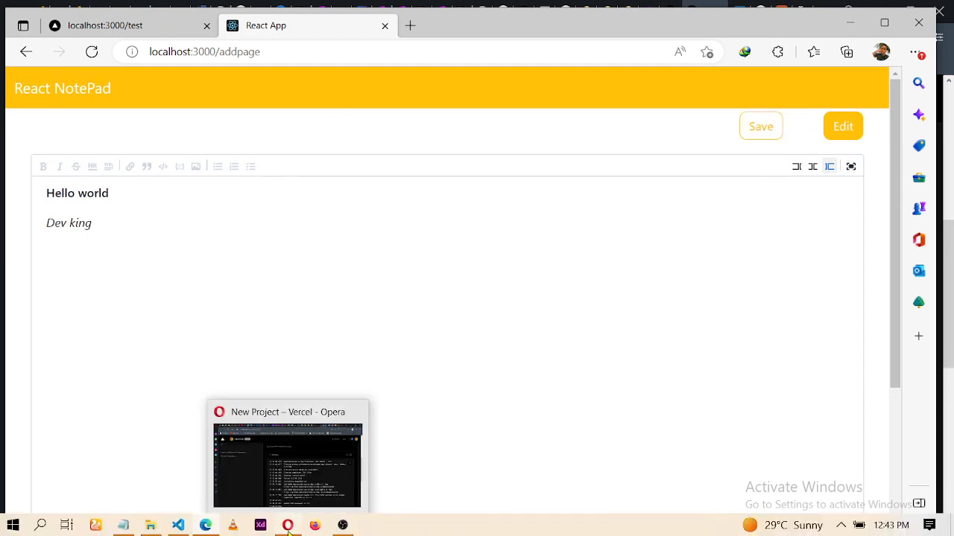
pyautogui.click(289, 528)
# - Follow the build log until the deployment completes
pyautogui.scroll(-5, 456, 368)
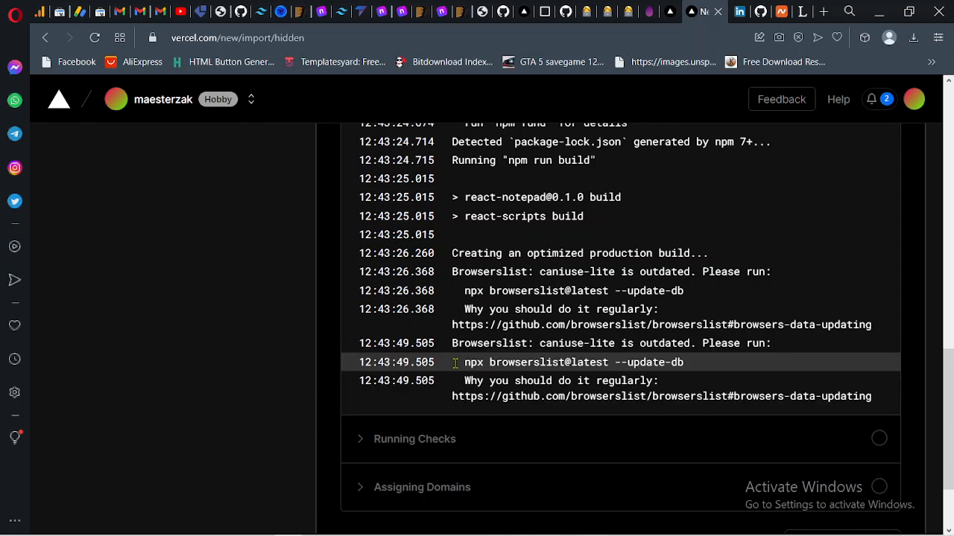
pyautogui.scroll(-3, 455, 363)
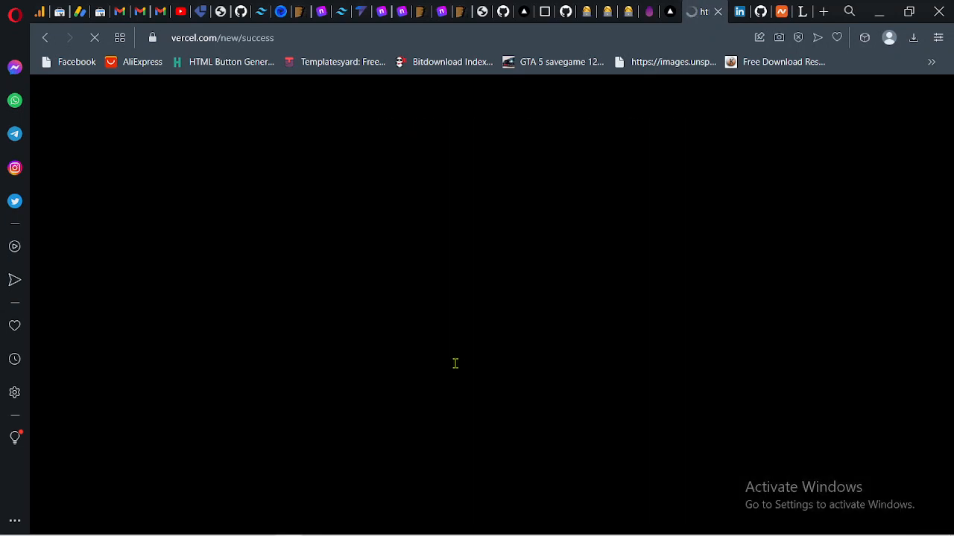
pyautogui.scroll(-1, 504, 280)
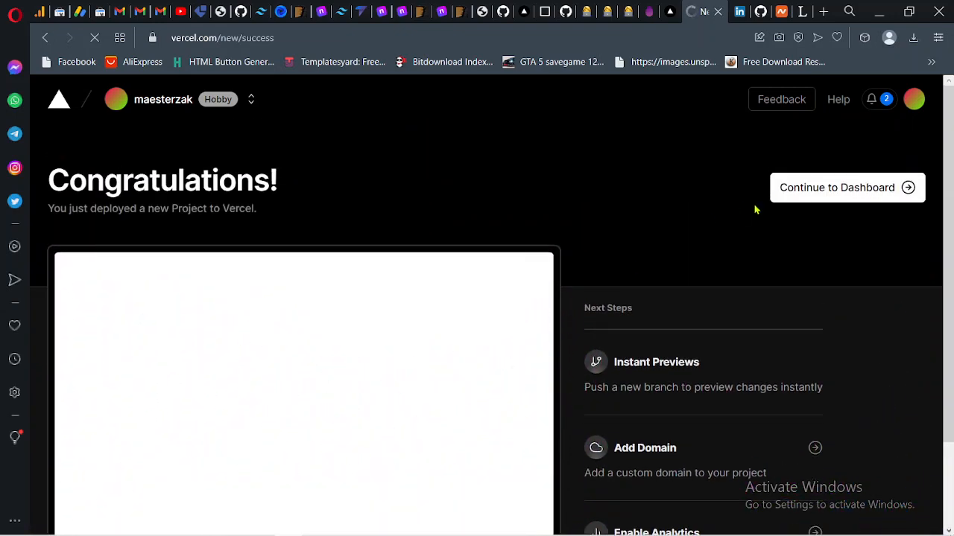
# - Continue to the project dashboard and open the notepad-app-gules.vercel.app domain in a new tab
pyautogui.click(788, 190)
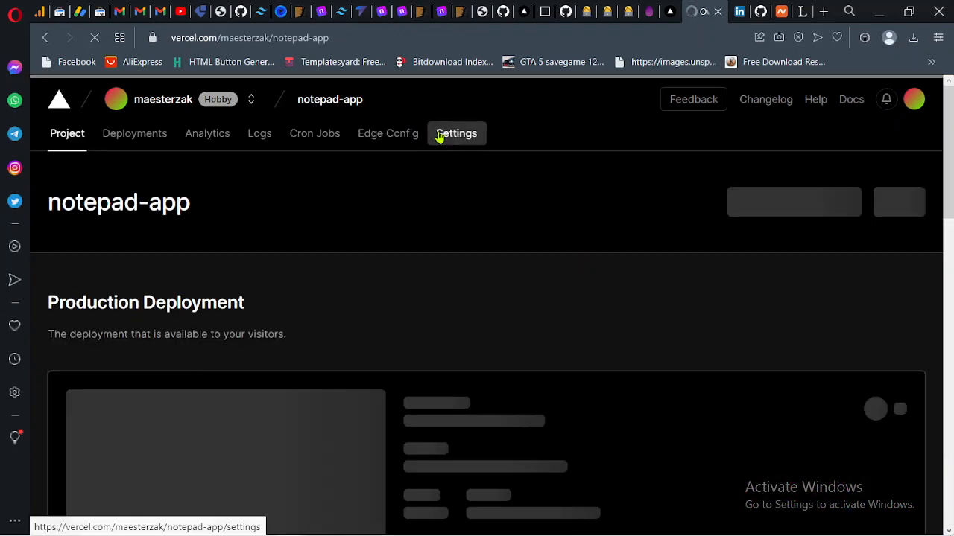
pyautogui.scroll(-1, 520, 303)
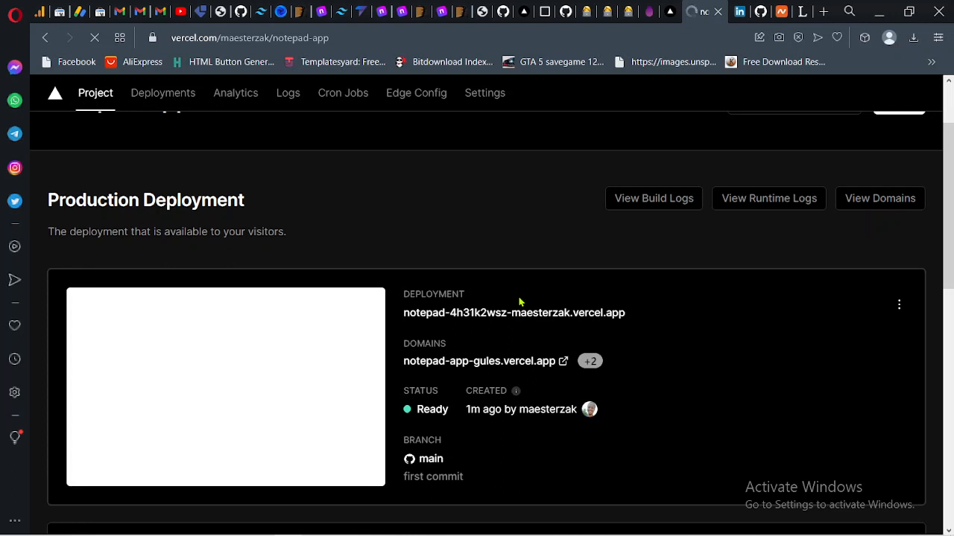
pyautogui.rightClick(494, 363)
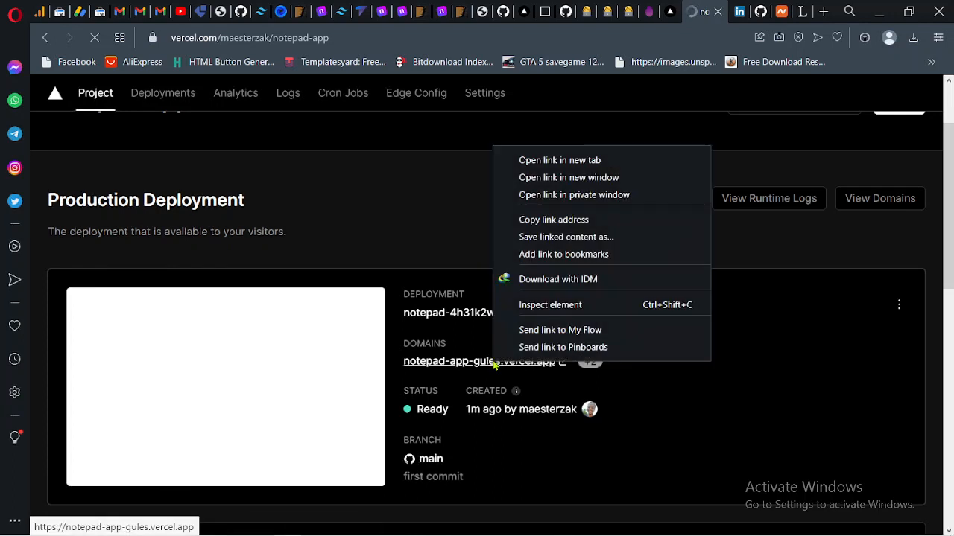
pyautogui.click(570, 161)
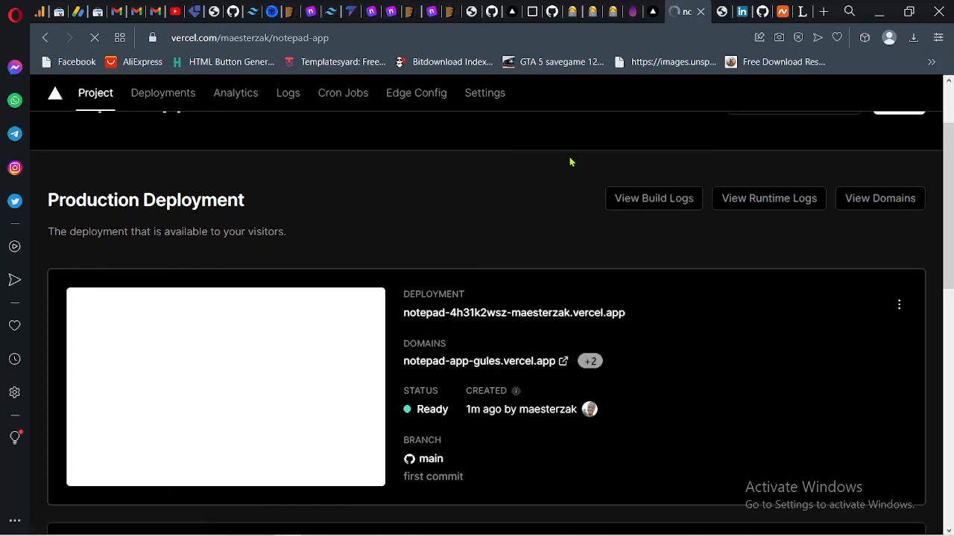
# - Switch to the deployed site's tab and inspect its Console errors in the developer tools
pyautogui.click(720, 13)
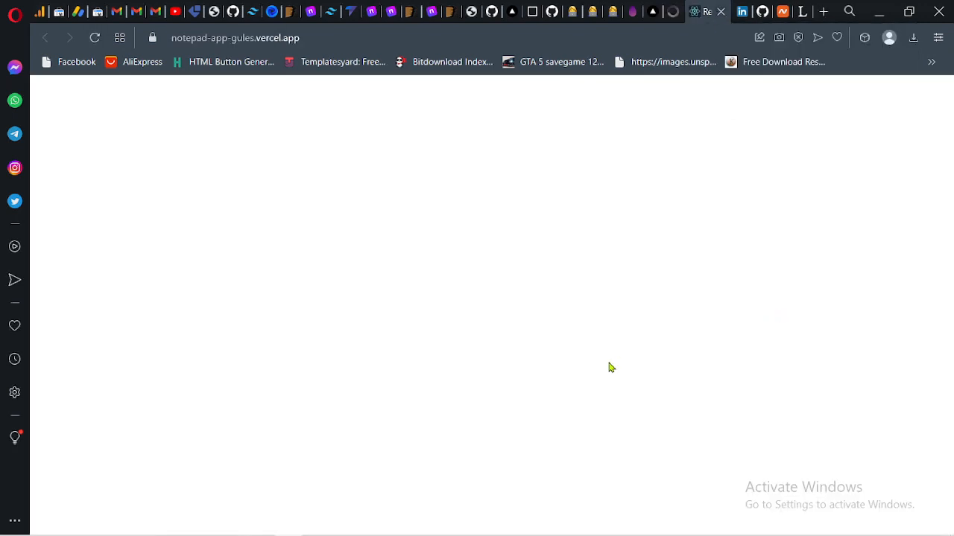
pyautogui.click(673, 13)
pyautogui.click(721, 12)
pyautogui.rightClick(612, 298)
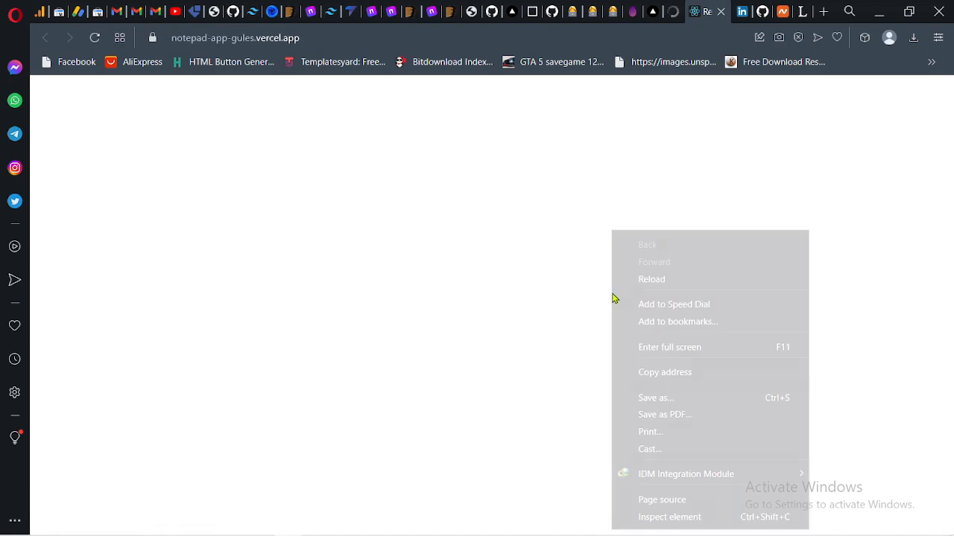
pyautogui.click(632, 517)
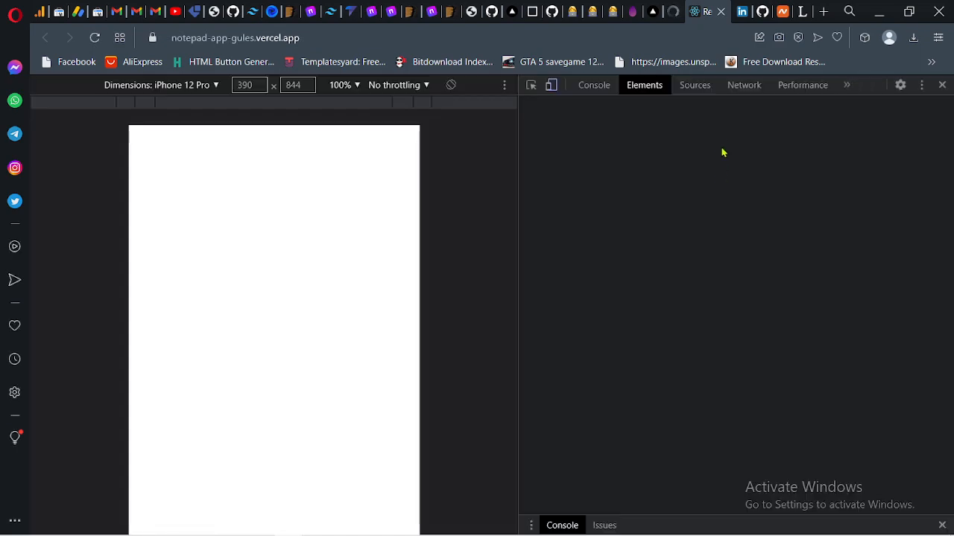
pyautogui.click(594, 85)
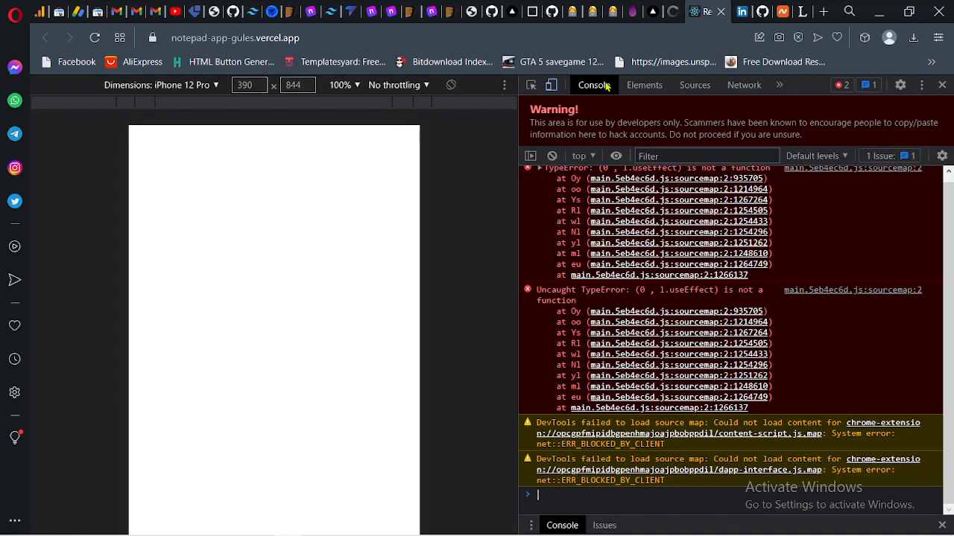
pyautogui.scroll(1, 728, 325)
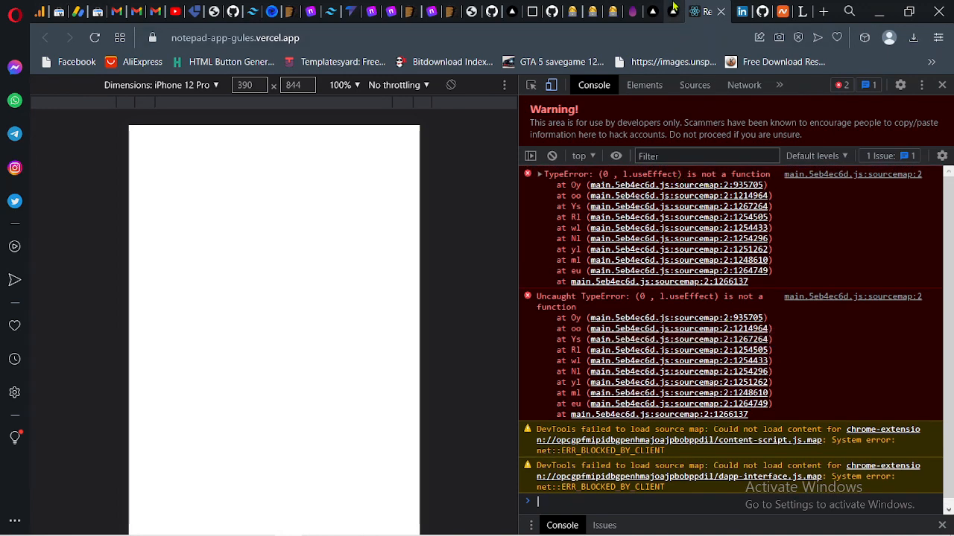
# - Return to the notepad-app dashboard tab and open the production deployment's details
pyautogui.click(672, 12)
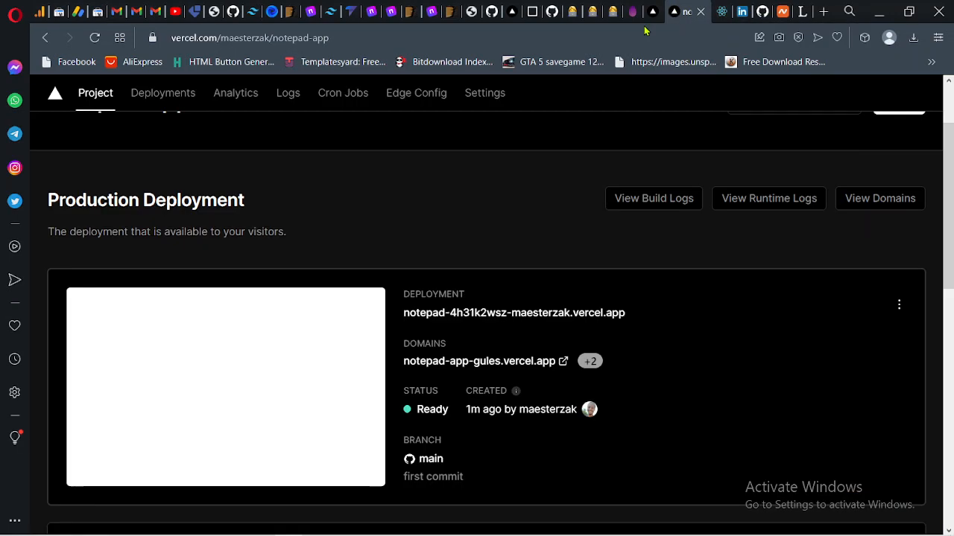
pyautogui.click(654, 13)
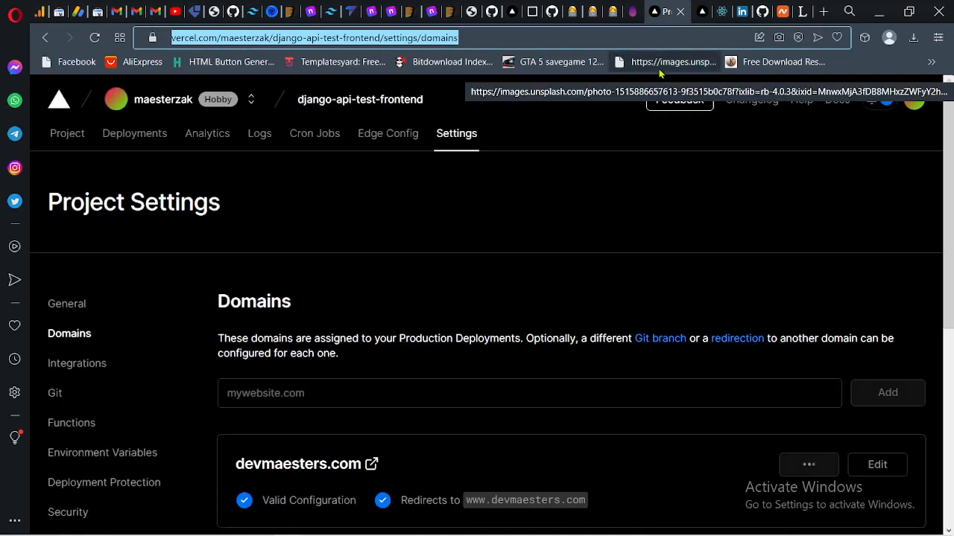
pyautogui.click(707, 15)
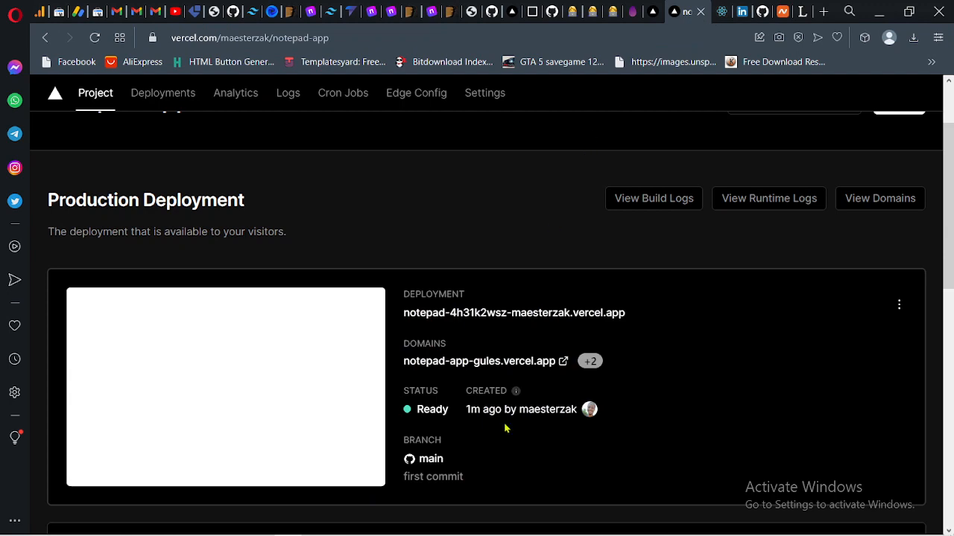
pyautogui.scroll(-2, 505, 428)
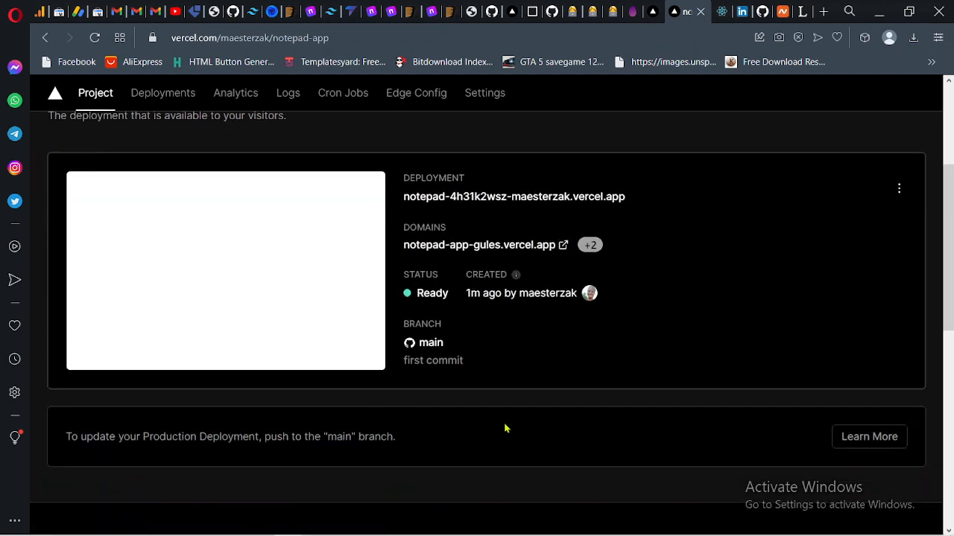
pyautogui.scroll(-4, 504, 427)
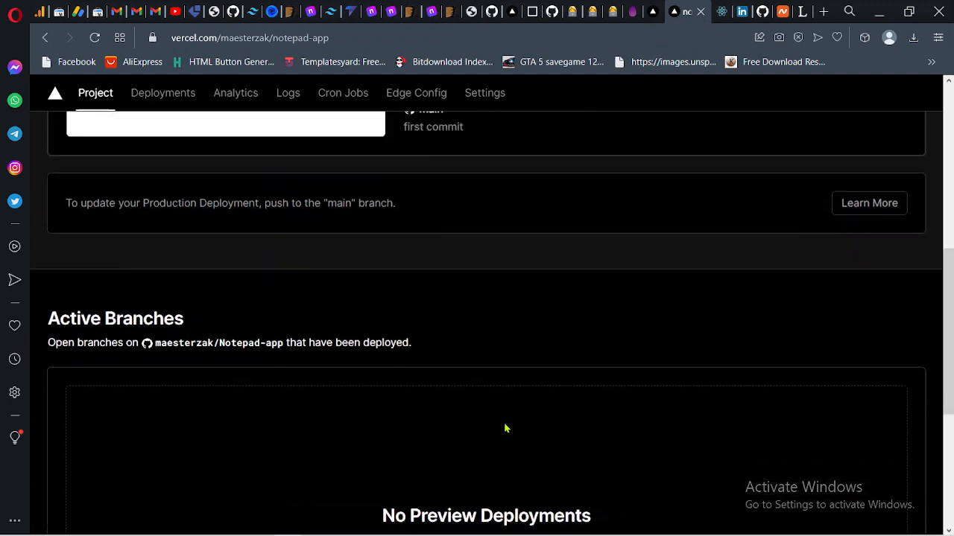
pyautogui.scroll(6, 504, 427)
pyautogui.scroll(-3, 505, 428)
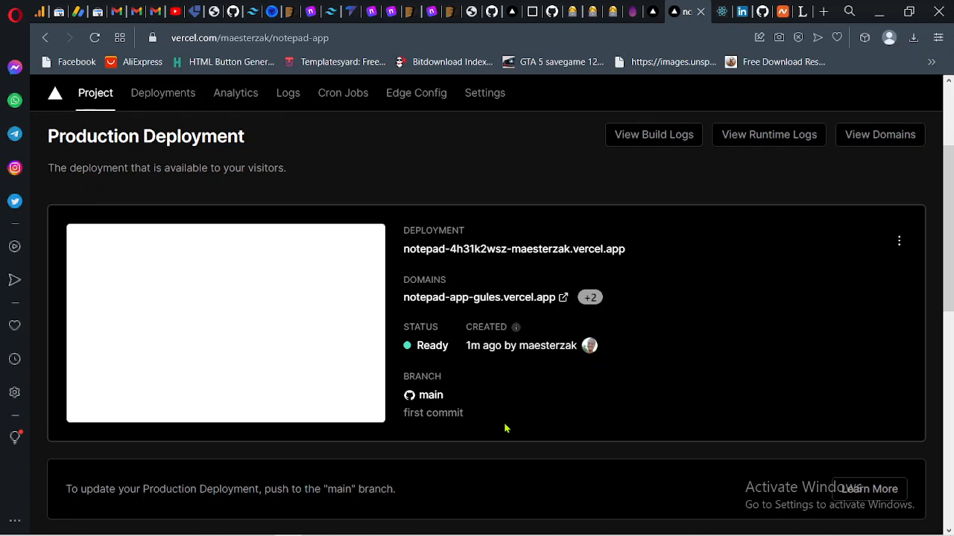
pyautogui.click(504, 428)
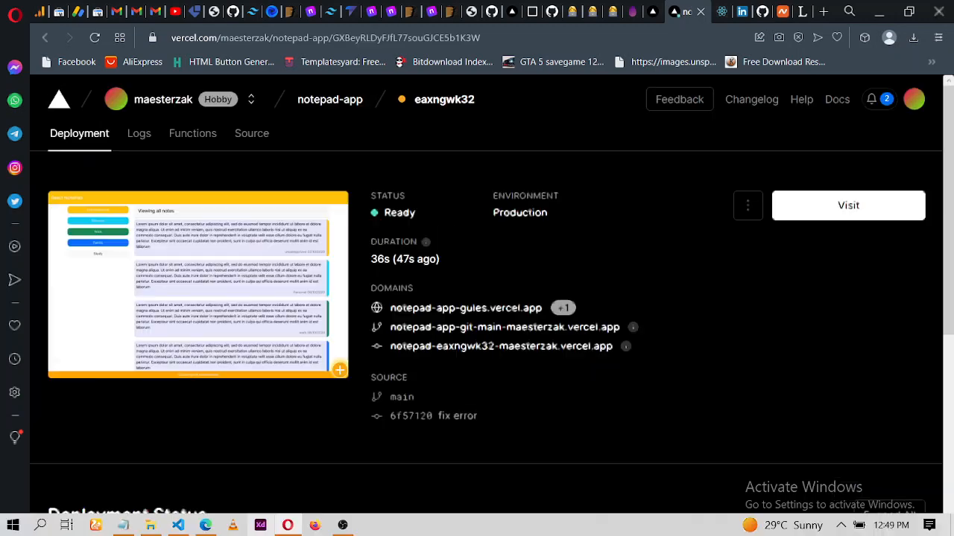
# - Switch to VS Code with the project's terminal open
pyautogui.click(341, 525)
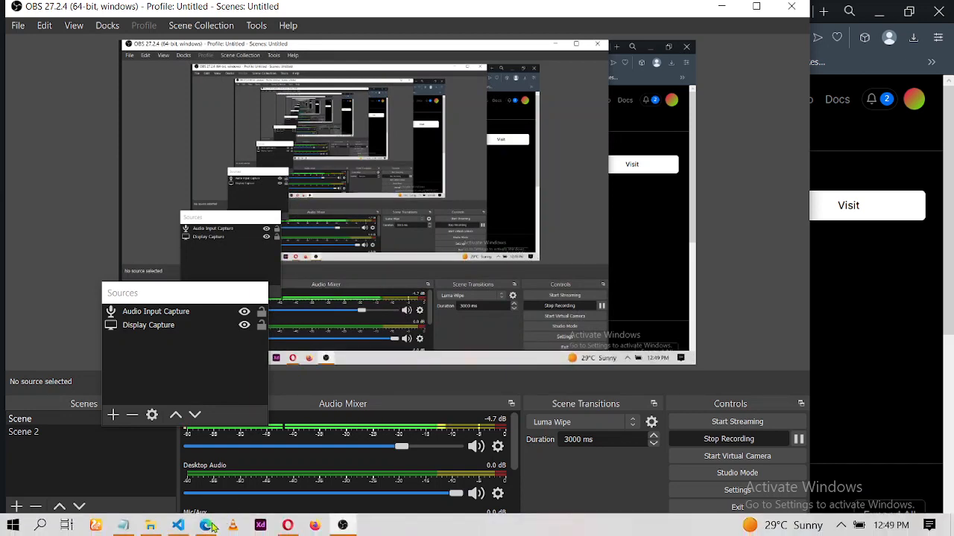
pyautogui.click(178, 532)
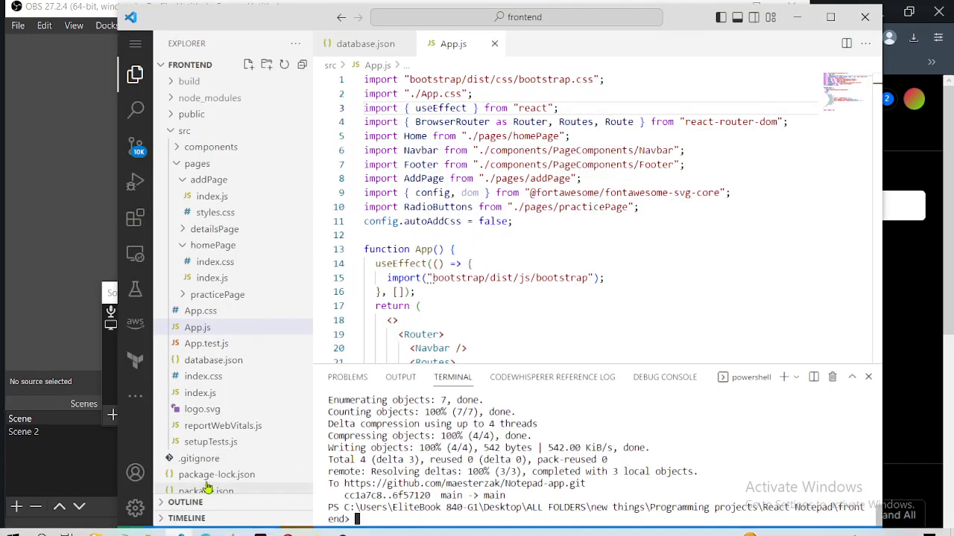
pyautogui.click(207, 529)
pyautogui.click(291, 528)
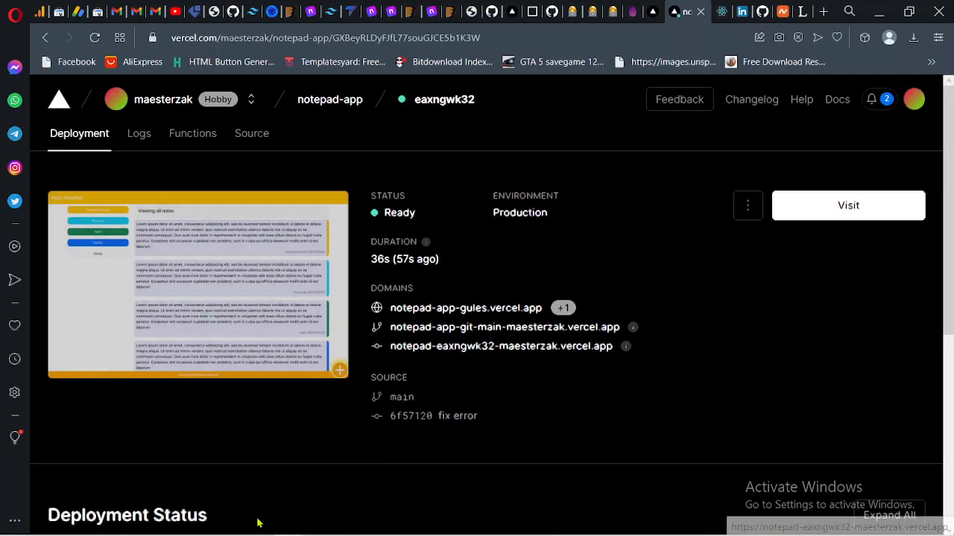
pyautogui.click(178, 526)
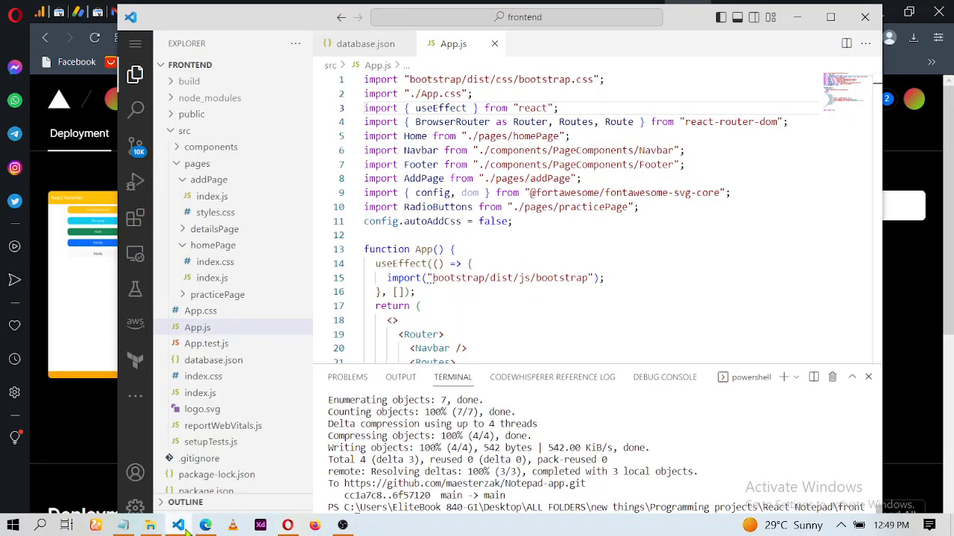
# - Review App.js's earlier react import by undoing three edits and then redoing them
pyautogui.click(535, 237)
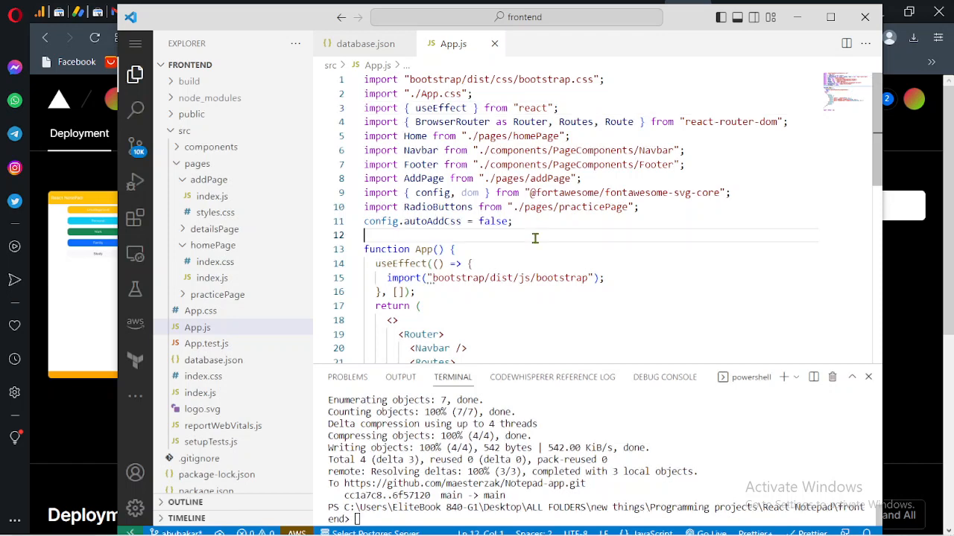
pyautogui.hotkey('ctrl', 'z')
pyautogui.hotkey('ctrl', 'z')
pyautogui.hotkey('ctrl', 'z')
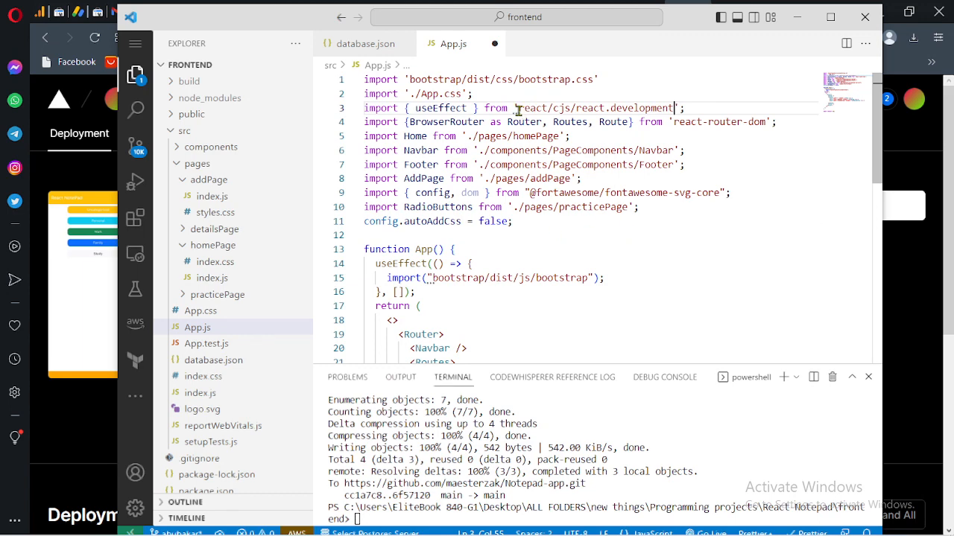
pyautogui.click(478, 137)
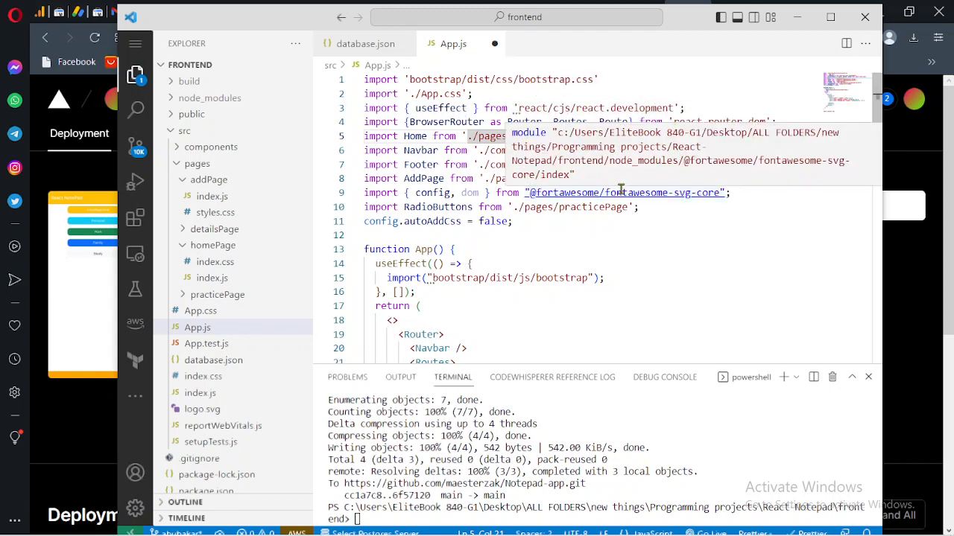
pyautogui.hotkey('ctrl', 'y')
pyautogui.hotkey('ctrl', 'y')
pyautogui.hotkey('ctrl', 'y')
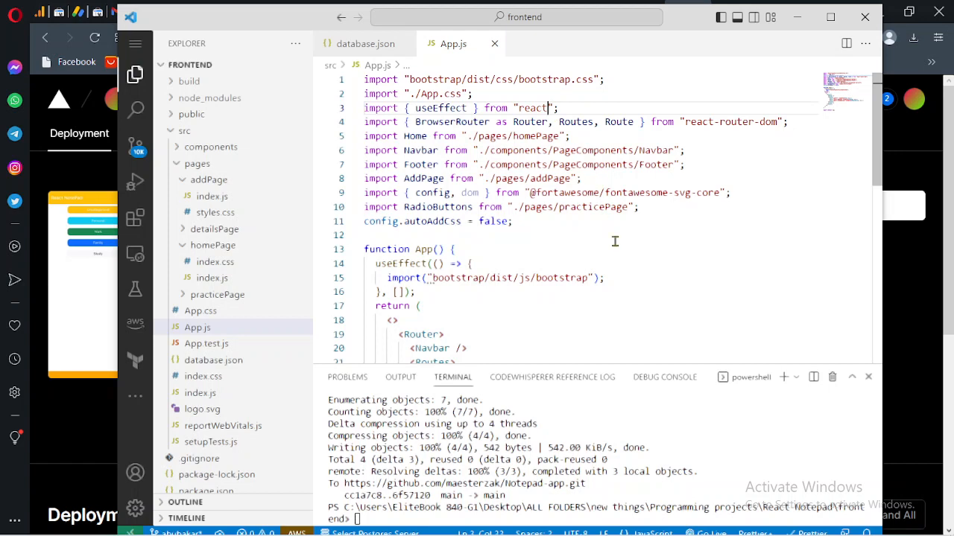
# - Switch to the deployed site's tab, reload the page and close the developer tools
pyautogui.click(62, 381)
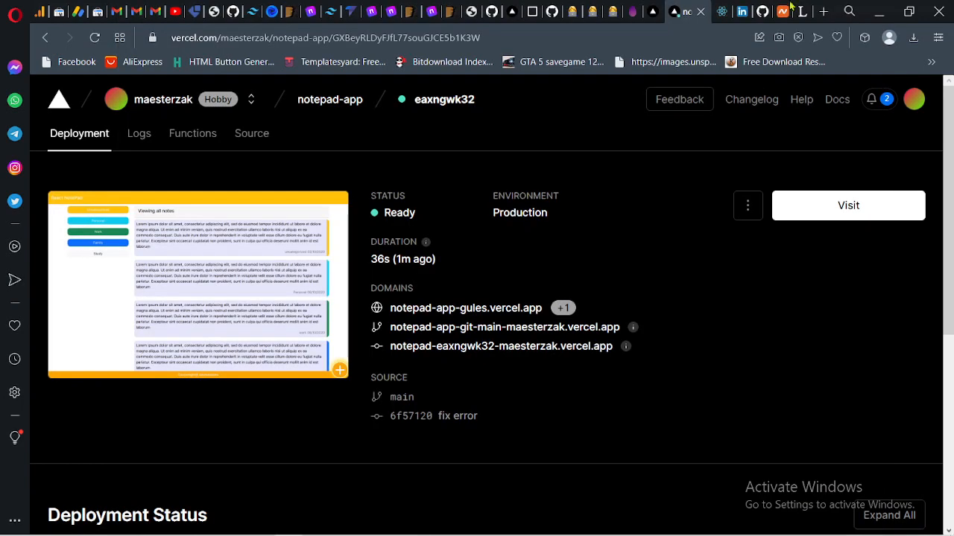
pyautogui.click(720, 12)
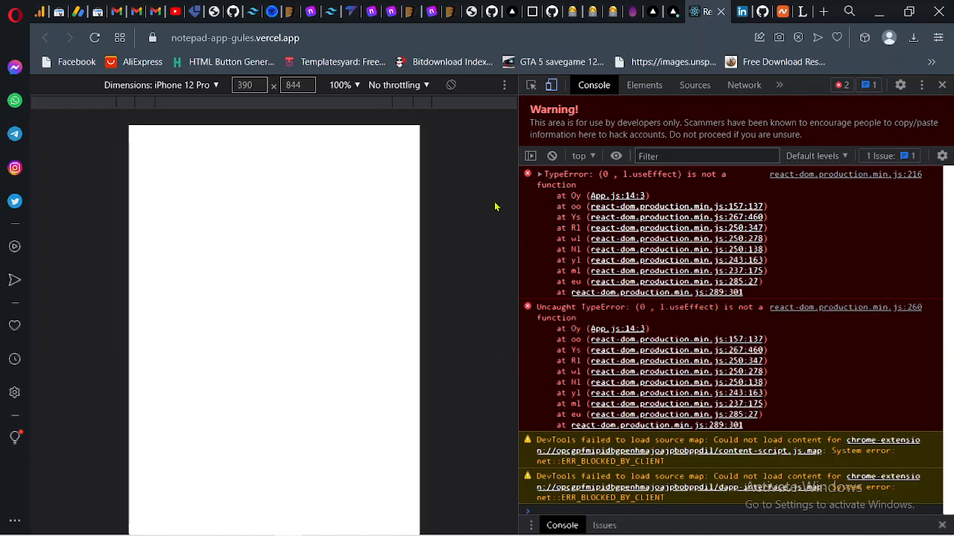
pyautogui.click(95, 38)
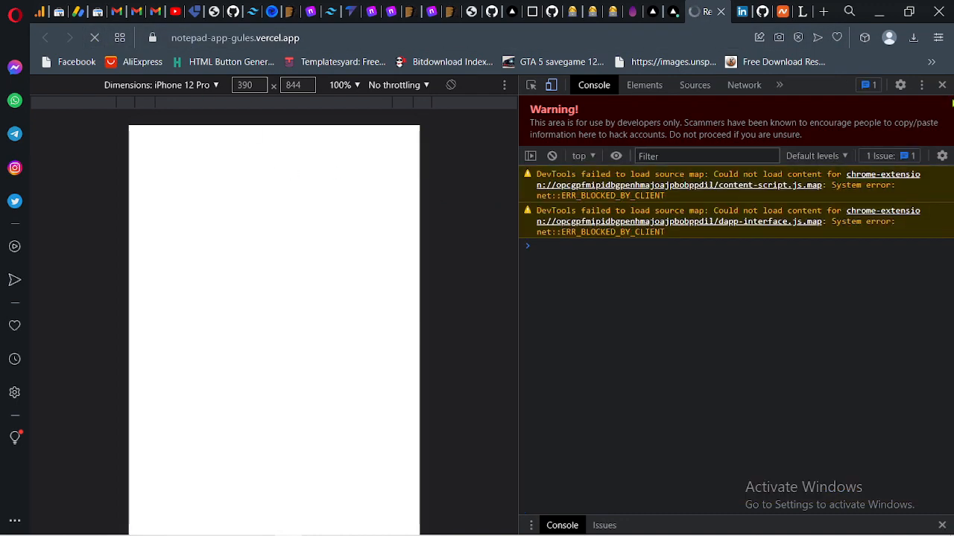
pyautogui.click(941, 85)
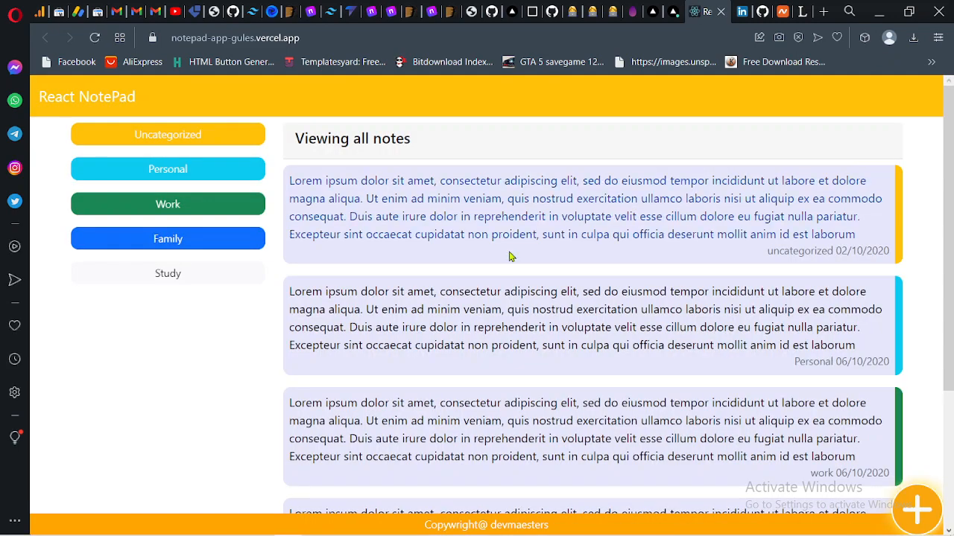
# - Browse the deployed notes list and open the add-note page
pyautogui.scroll(-3, 496, 294)
pyautogui.scroll(3, 496, 293)
pyautogui.scroll(-1, 496, 293)
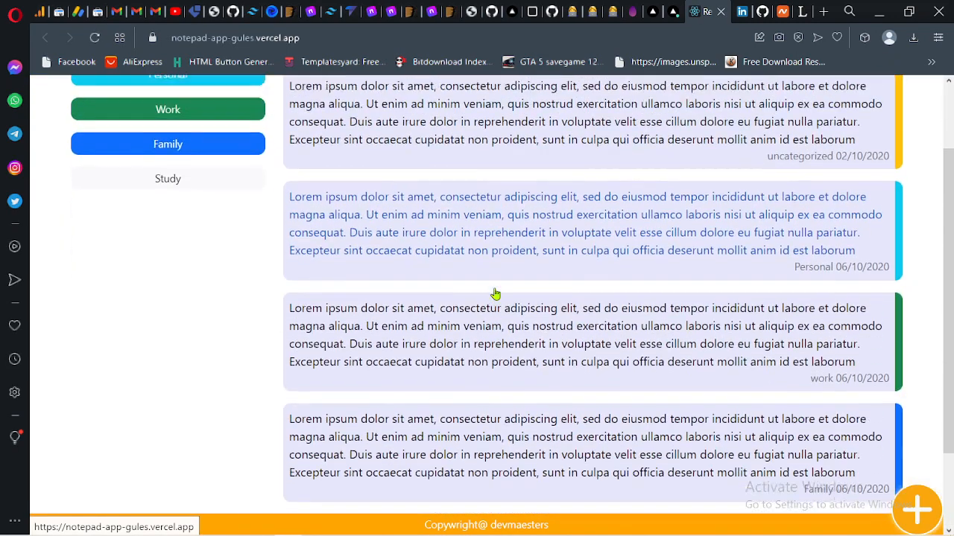
pyautogui.scroll(1, 522, 283)
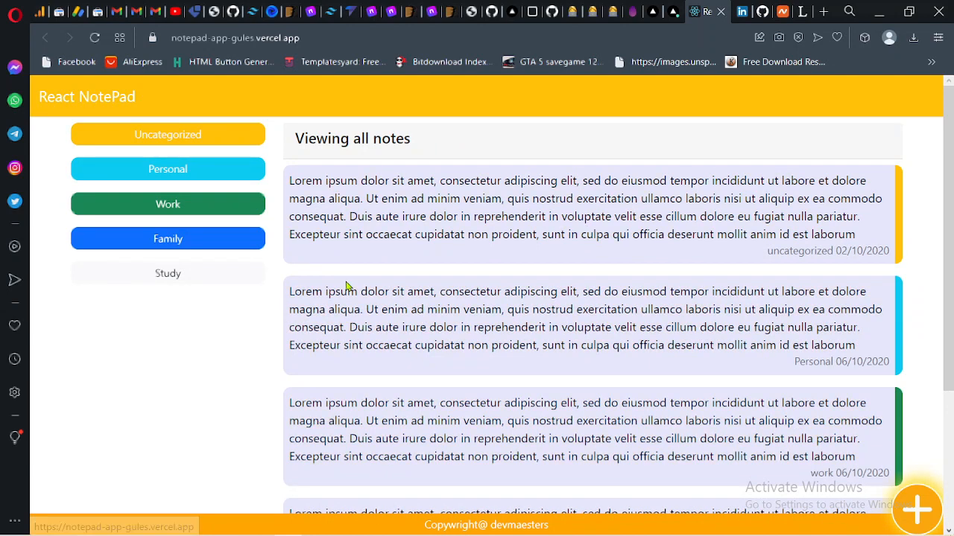
pyautogui.click(922, 489)
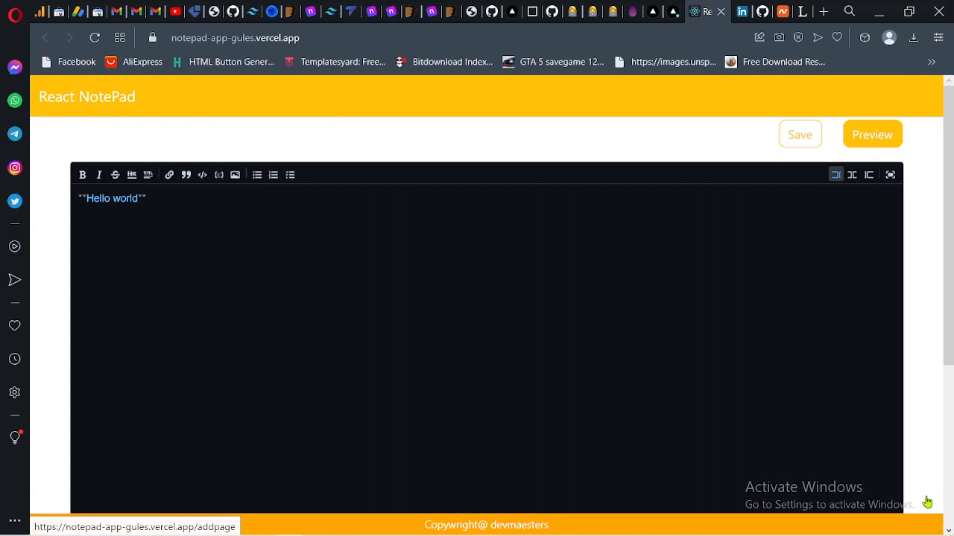
# - Test the note editor's side-by-side preview mode, then return to edit-code mode and place the cursor in the editor
pyautogui.scroll(-5, 662, 283)
pyautogui.scroll(5, 662, 283)
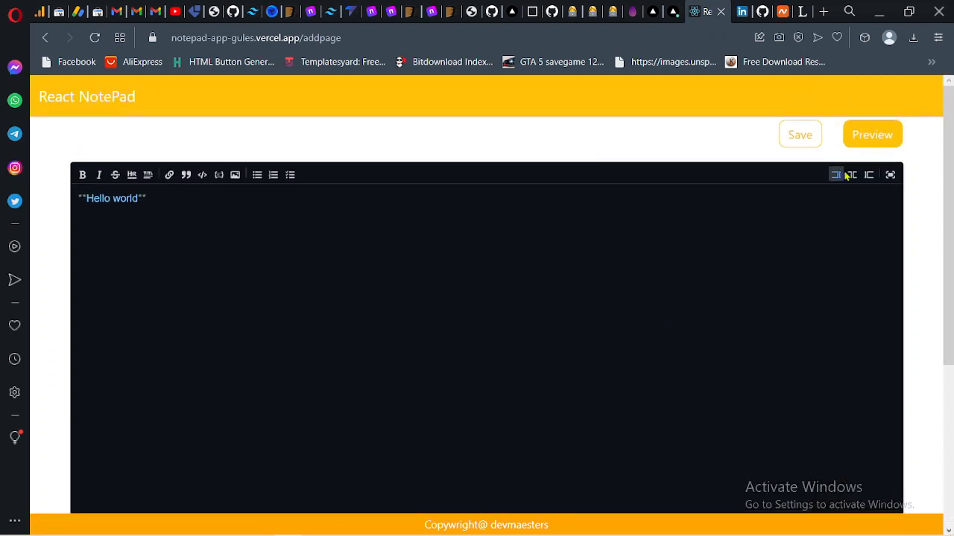
pyautogui.click(854, 174)
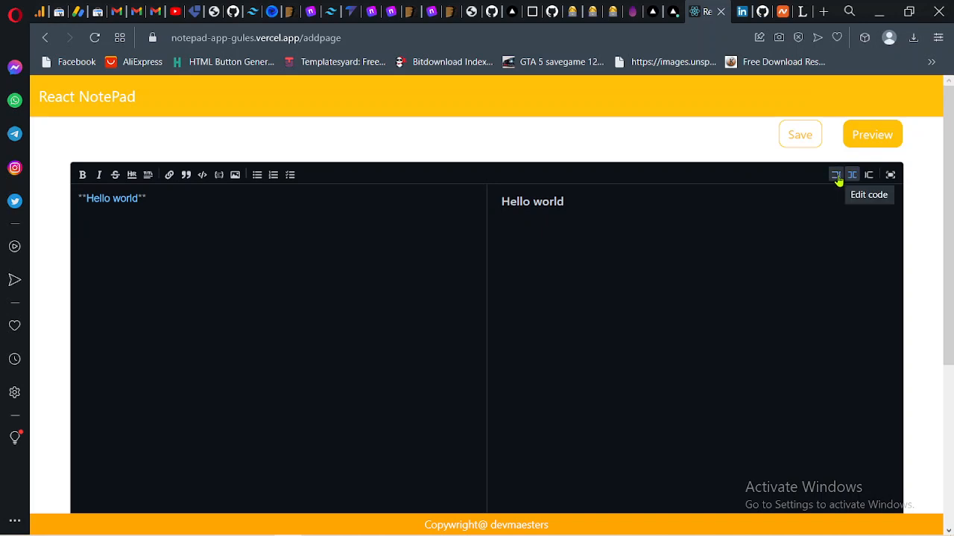
pyautogui.click(836, 174)
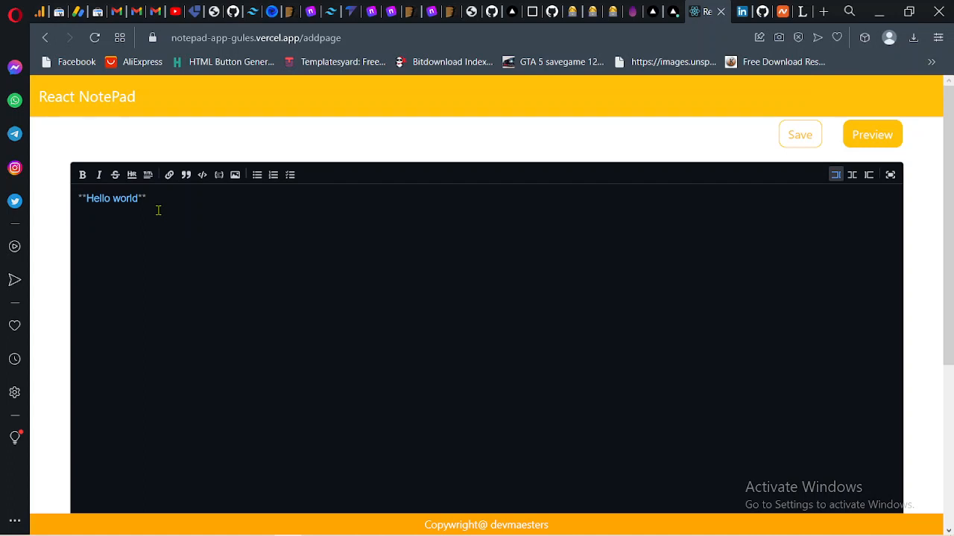
pyautogui.scroll(-1, 283, 171)
pyautogui.scroll(1, 284, 172)
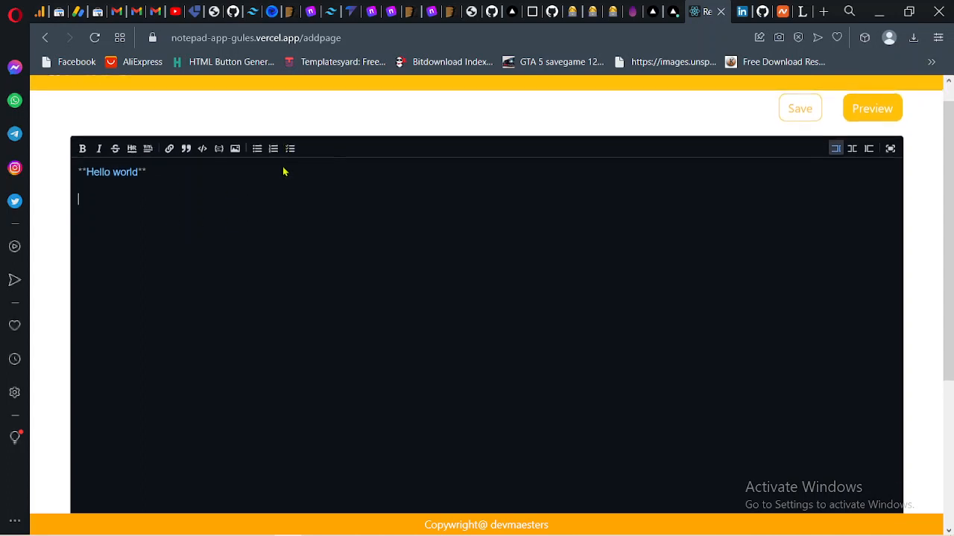
pyautogui.click(368, 293)
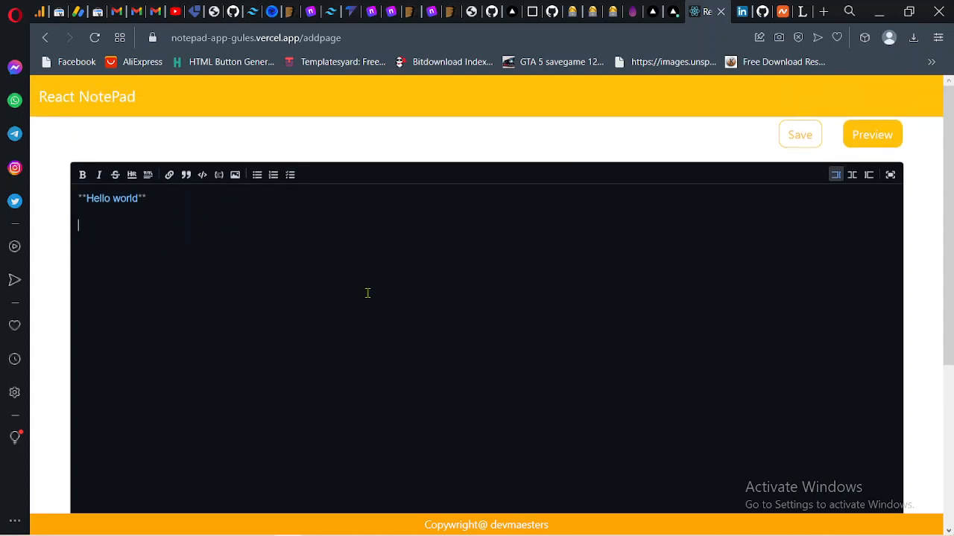